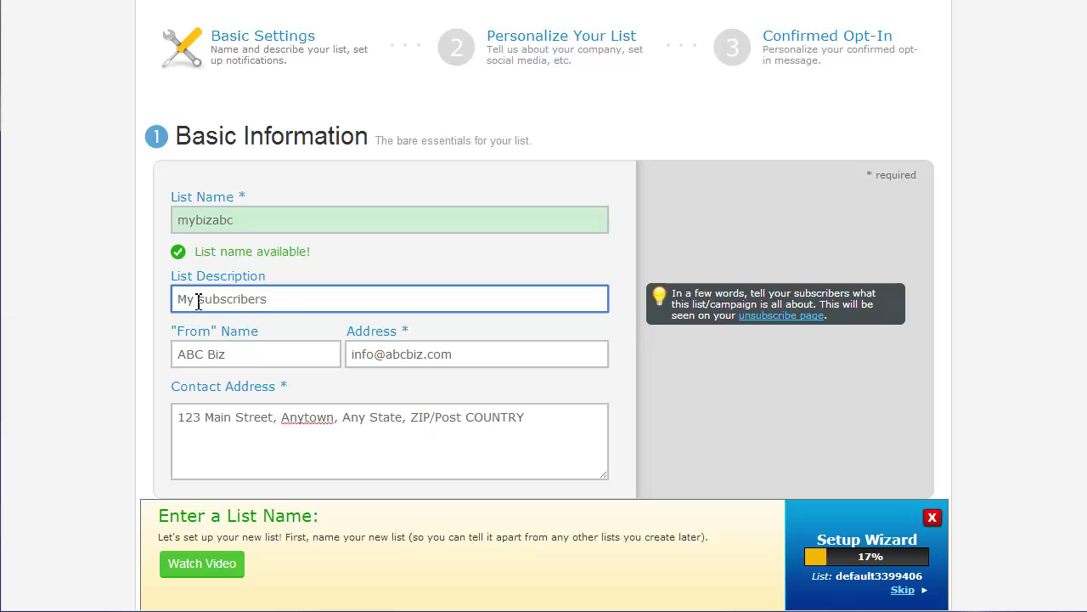
# Check the sender name, sender email address and contact address in the list's basic information
pyautogui.click(248, 354)
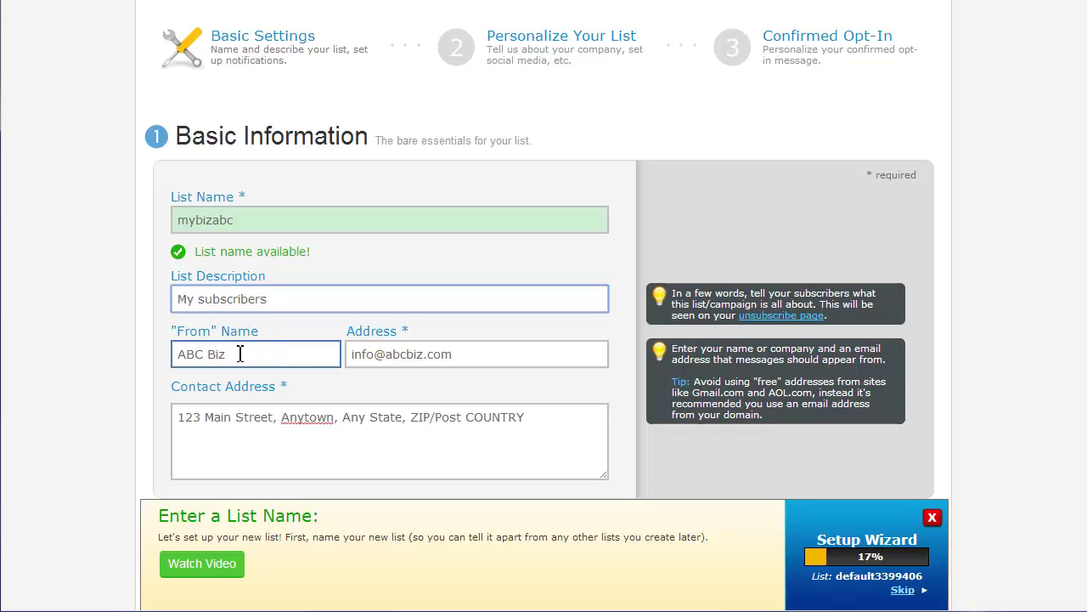
pyautogui.moveTo(242, 353); pyautogui.dragTo(172, 355)
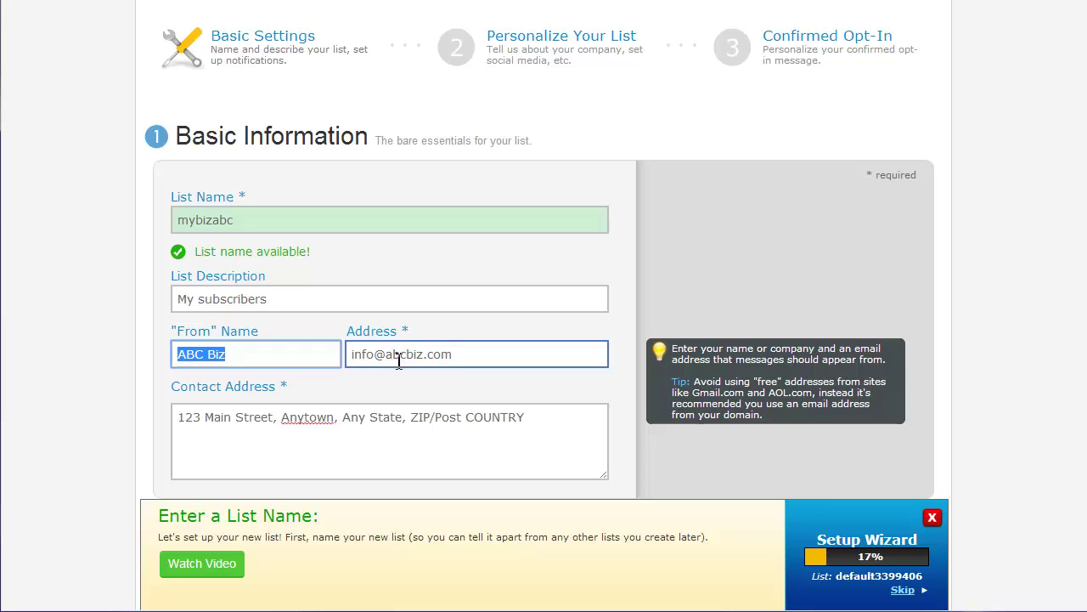
pyautogui.moveTo(456, 357); pyautogui.dragTo(338, 358)
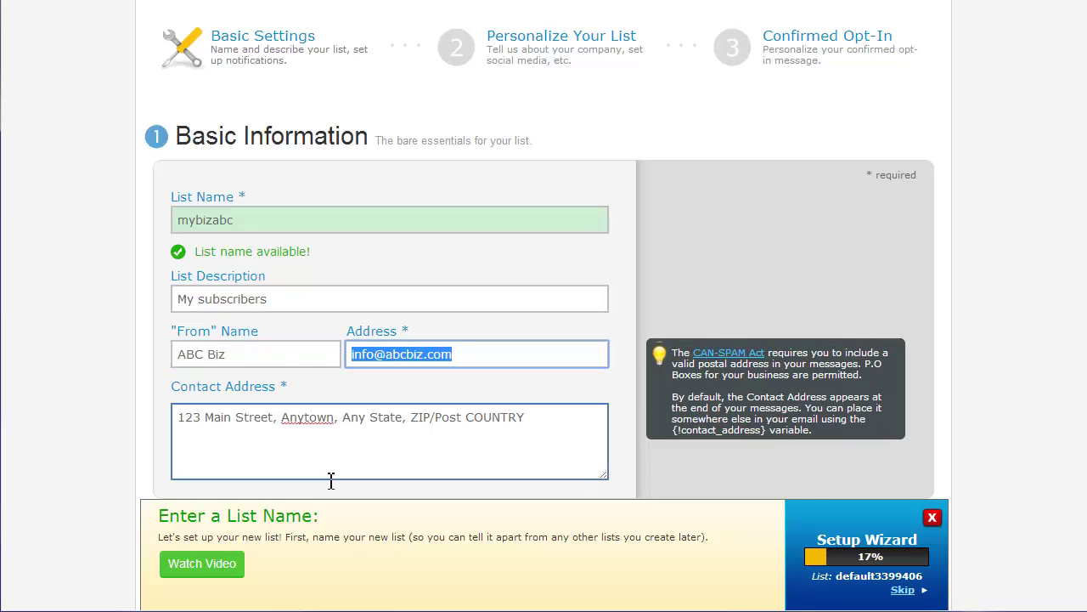
pyautogui.click(543, 421)
pyautogui.moveTo(525, 419); pyautogui.dragTo(155, 425)
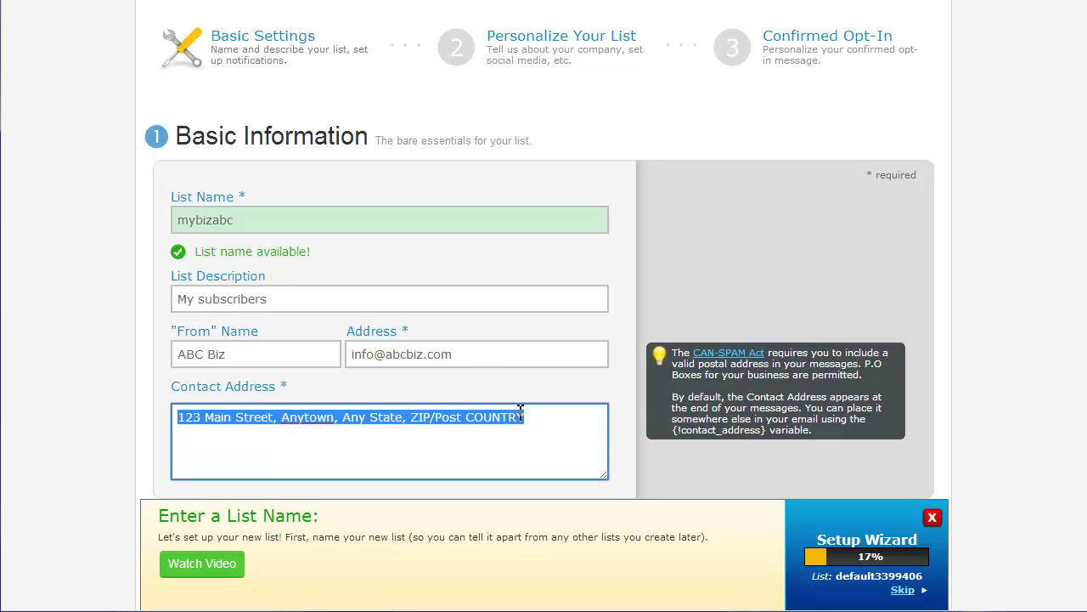
# Save the list's basic settings with the notification name and email left blank
pyautogui.scroll(-1, 532, 415)
pyautogui.scroll(-2, 532, 415)
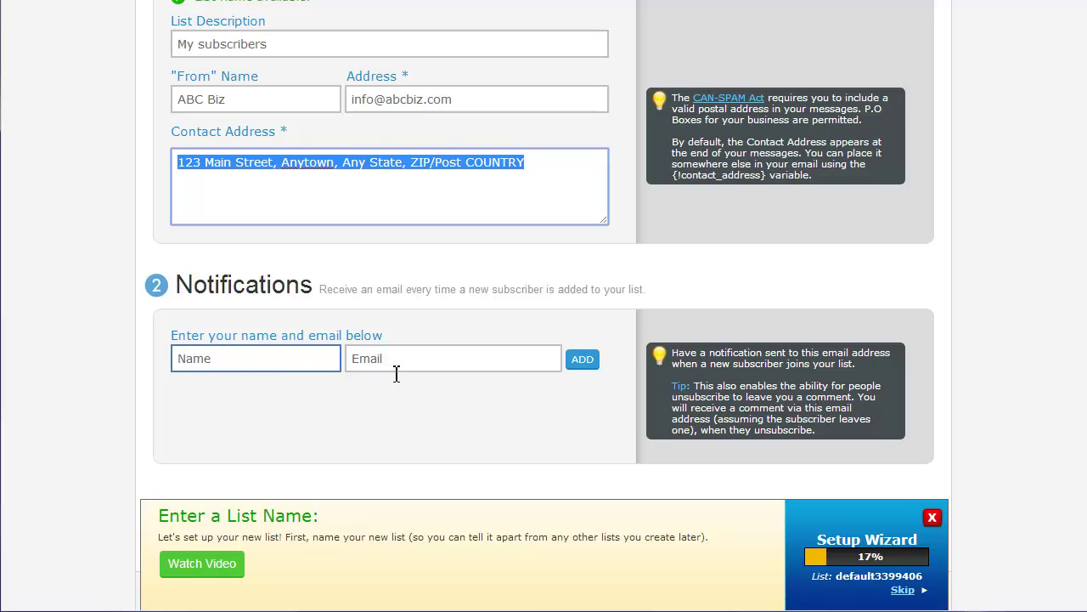
pyautogui.click(580, 361)
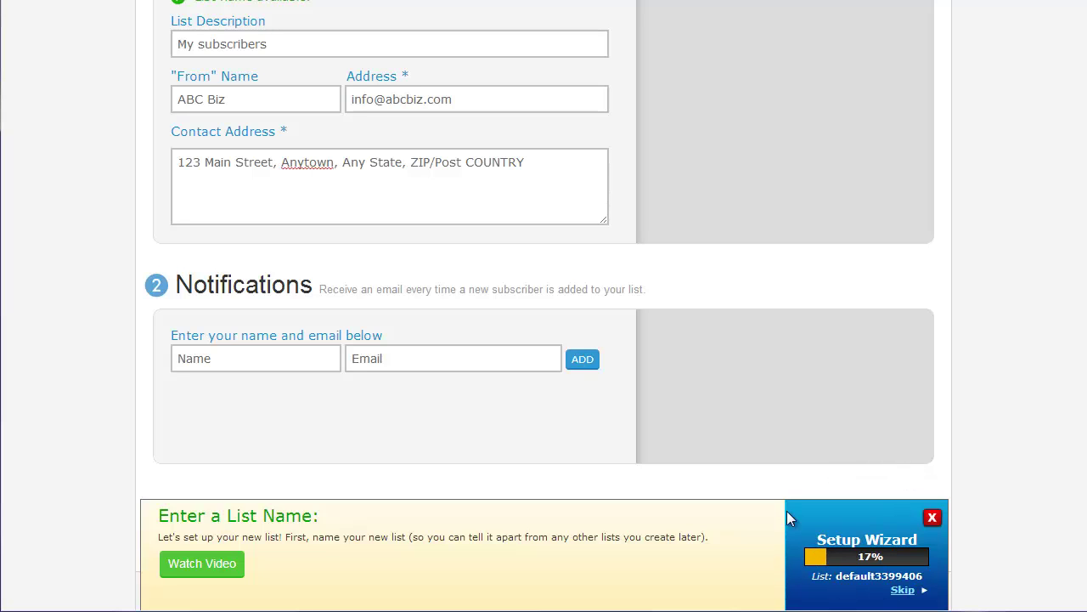
pyautogui.scroll(-2, 941, 386)
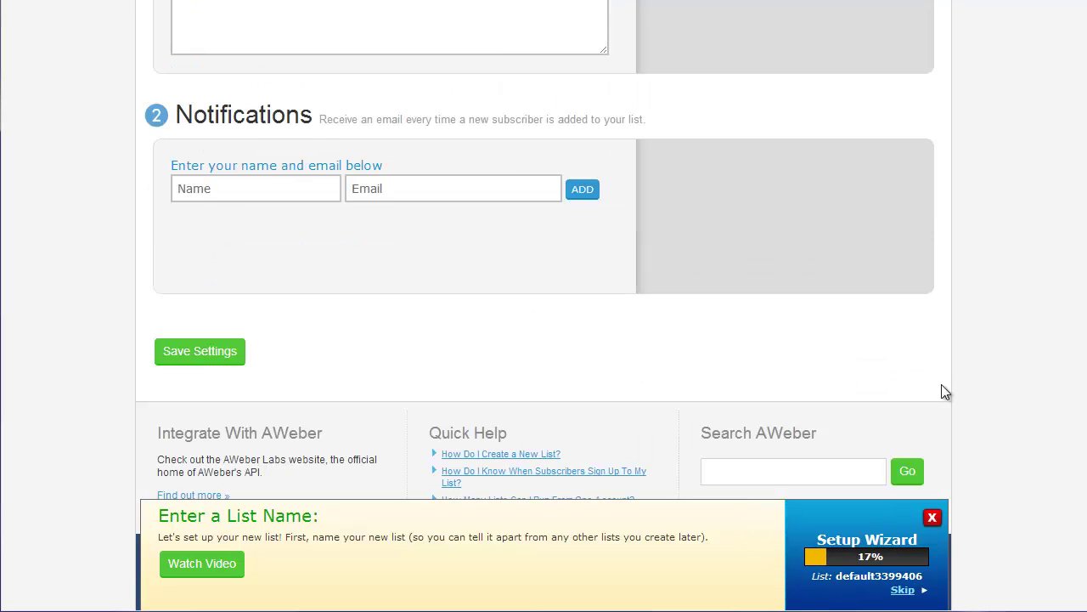
pyautogui.click(205, 353)
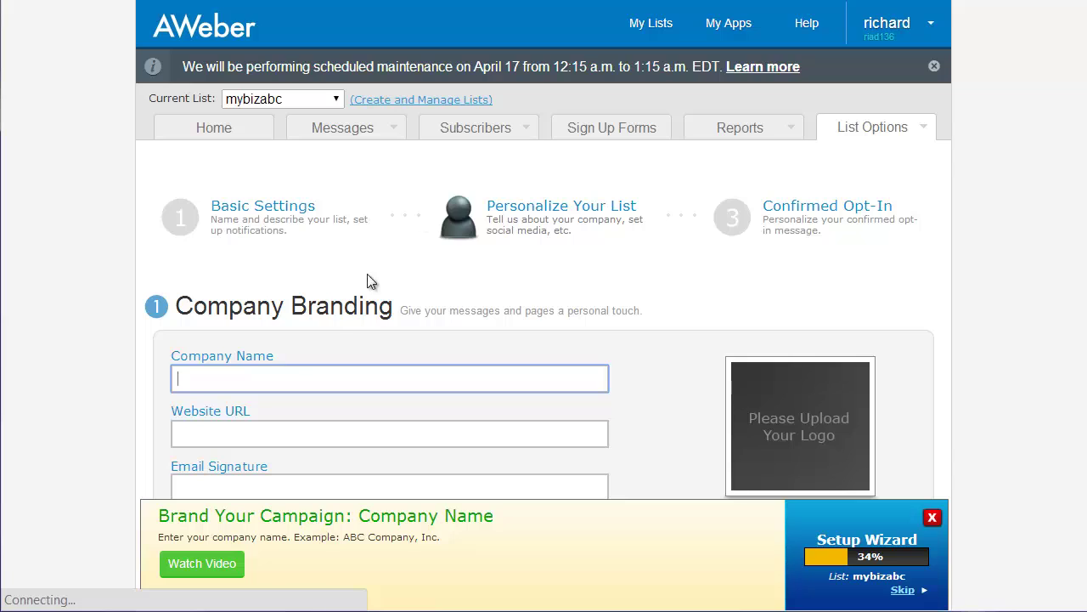
pyautogui.click(226, 379)
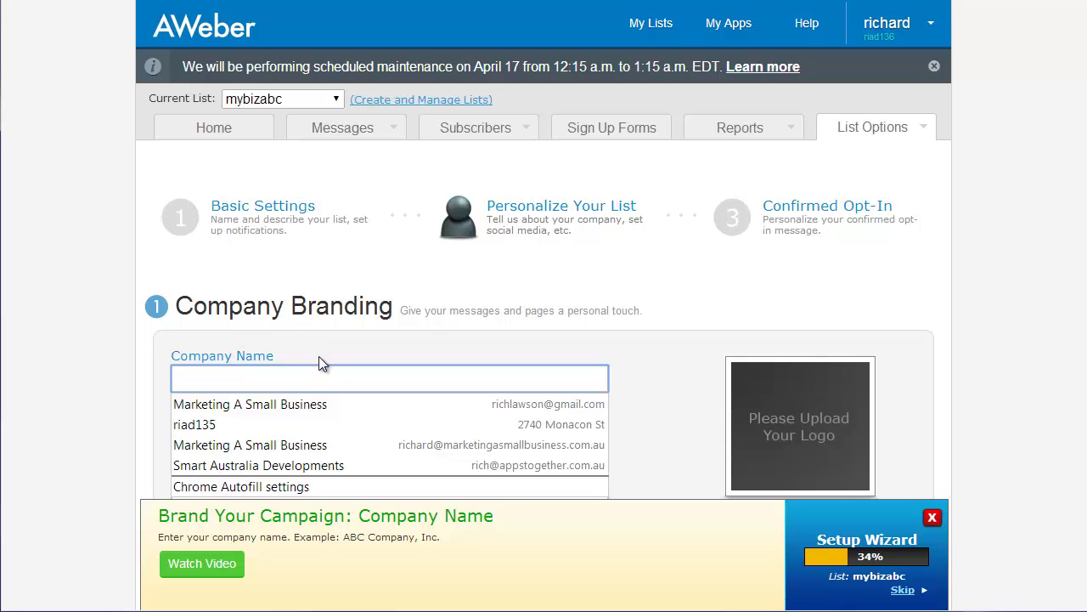
pyautogui.press('Escape')
pyautogui.write('AB')
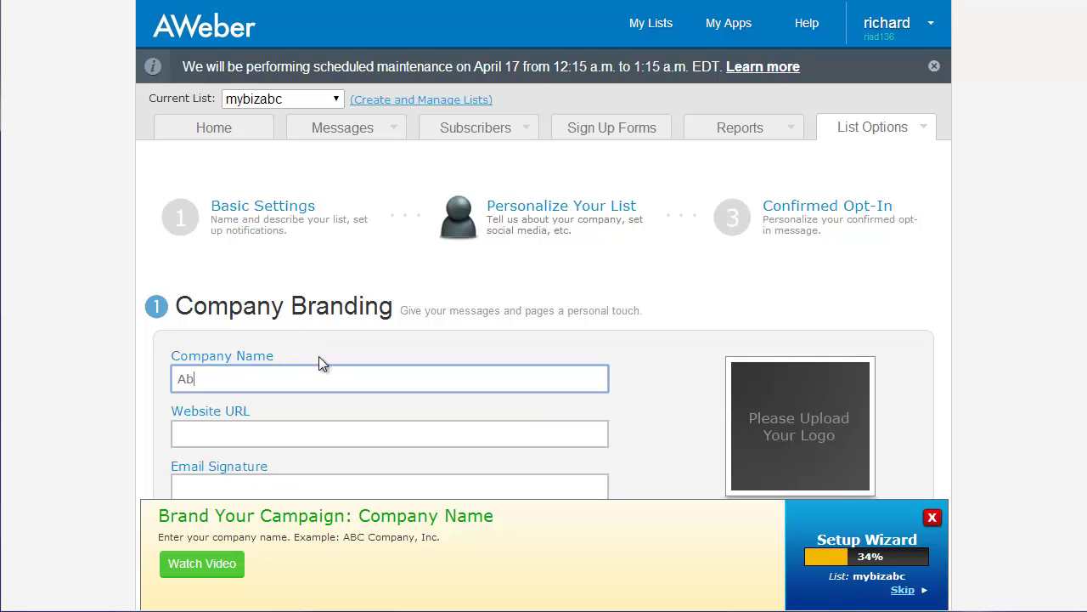
pyautogui.press('BackSpace')
pyautogui.write('BC Company')
pyautogui.press('Tab')
pyautogui.write('h')
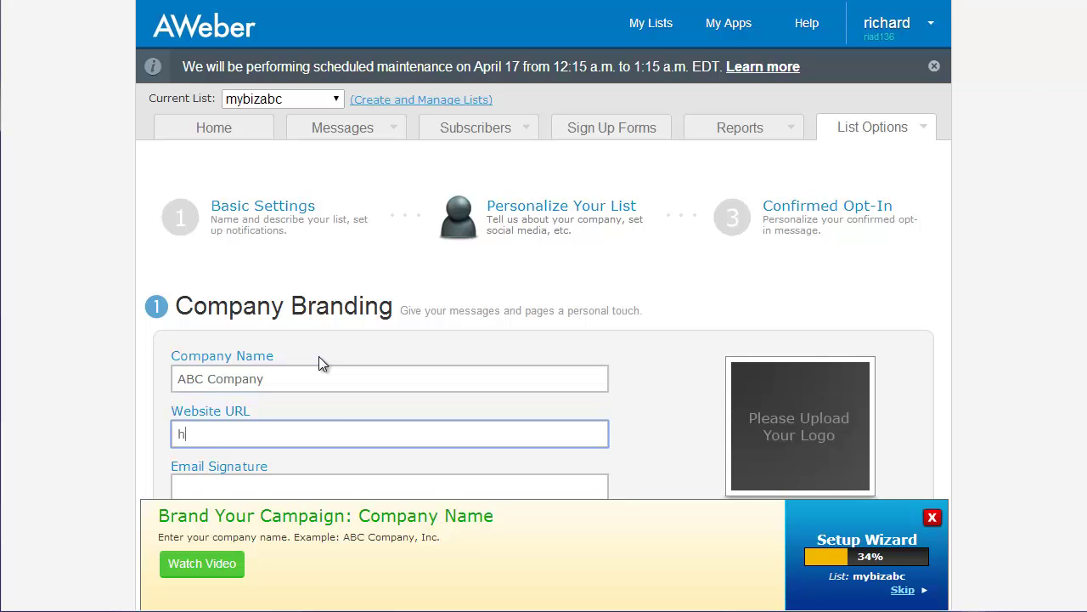
pyautogui.write('ttp://test.com/')
# Write an email signature reading "Kind regards," followed by the sender's first name and a line with TEXT
pyautogui.scroll(-1, 513, 324)
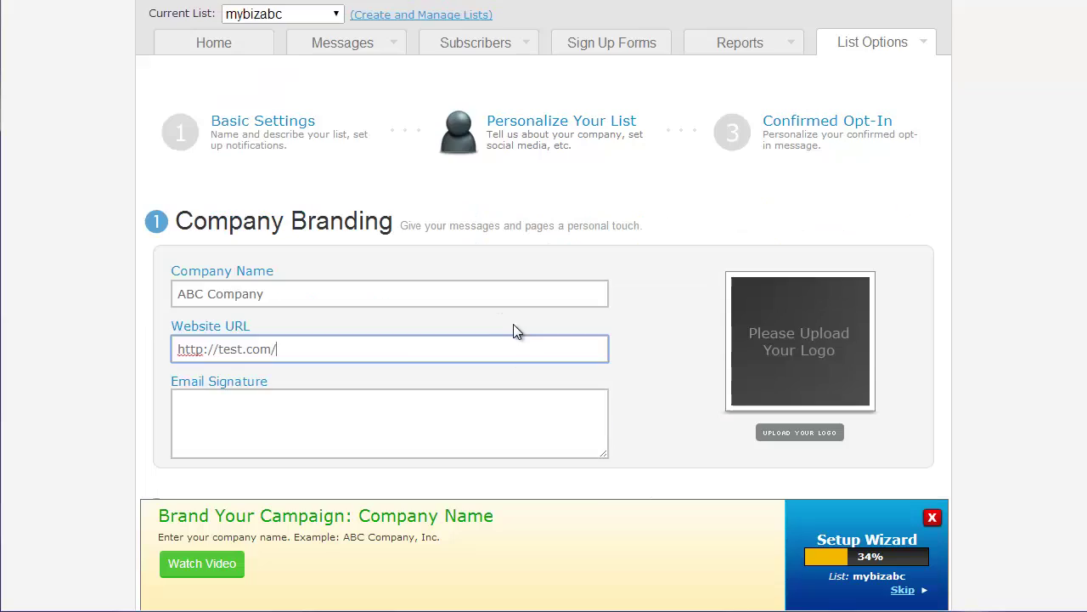
pyautogui.click(357, 396)
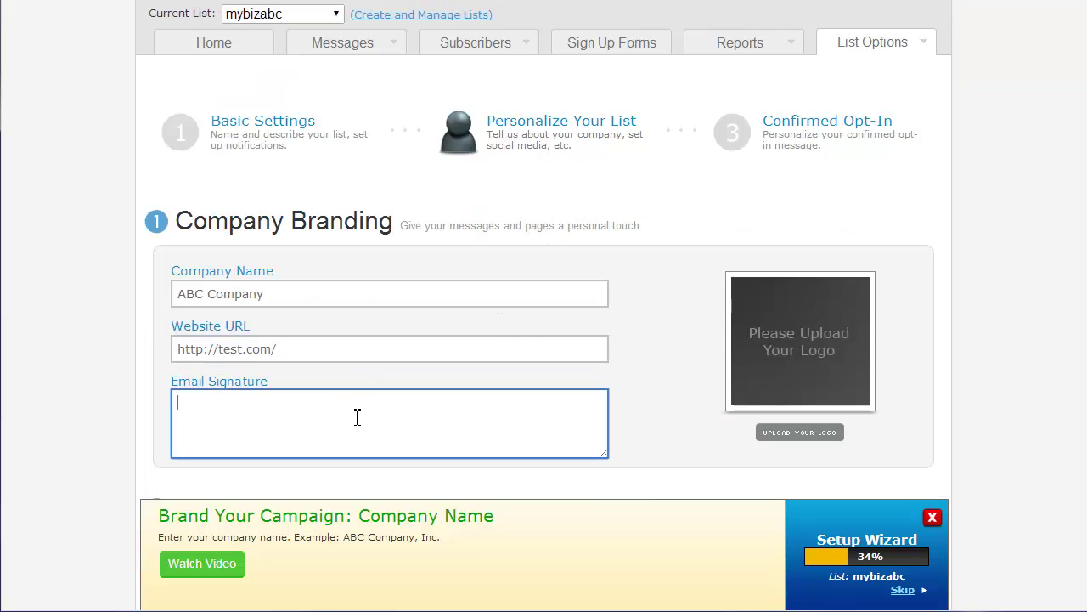
pyautogui.write('Kind regard')
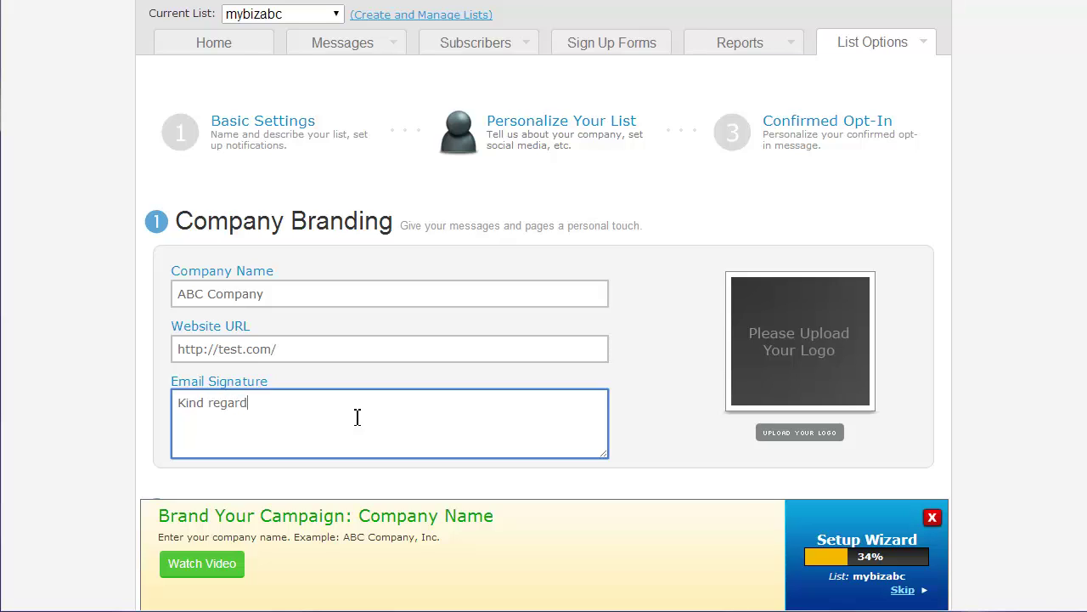
pyautogui.write('s,  Rich')
pyautogui.press('Return')
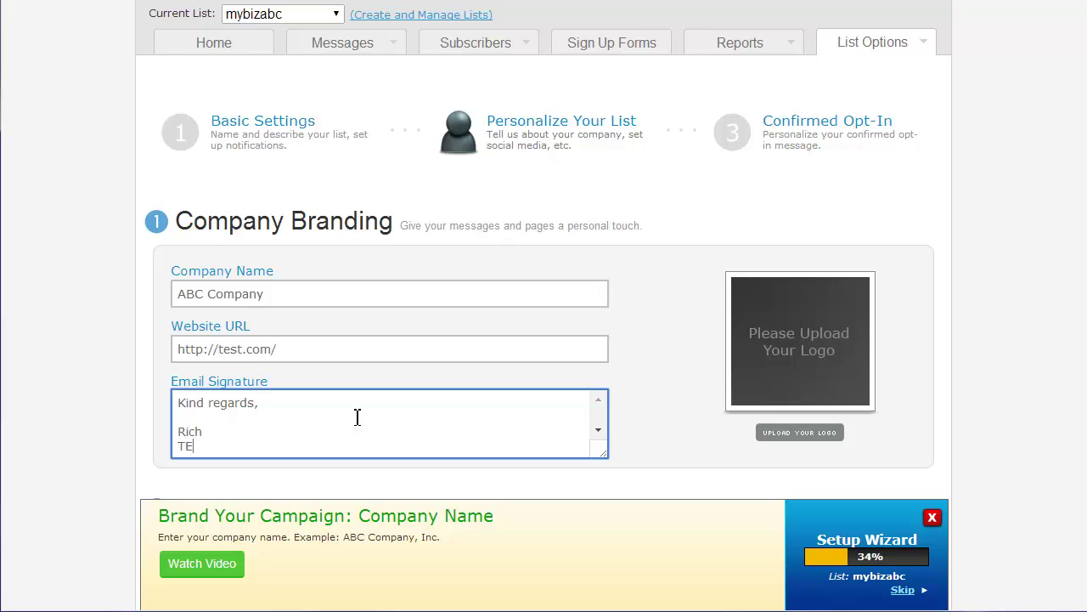
pyautogui.write('TEXT')
pyautogui.press('Return')
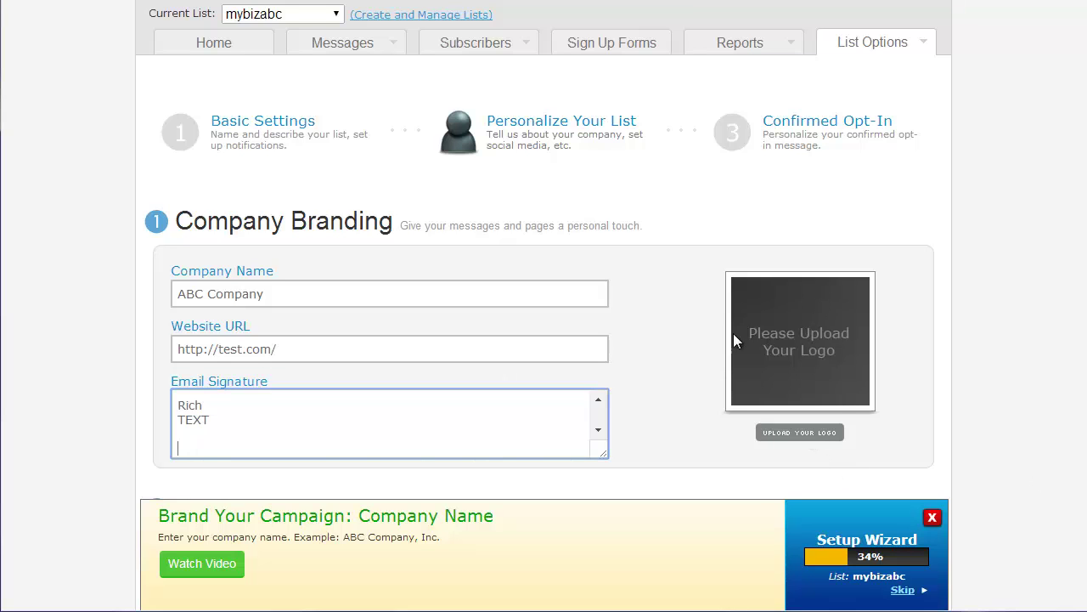
# Save the list's personalization settings, keeping the default social media, archive and text snippet options
pyautogui.scroll(-4, 674, 351)
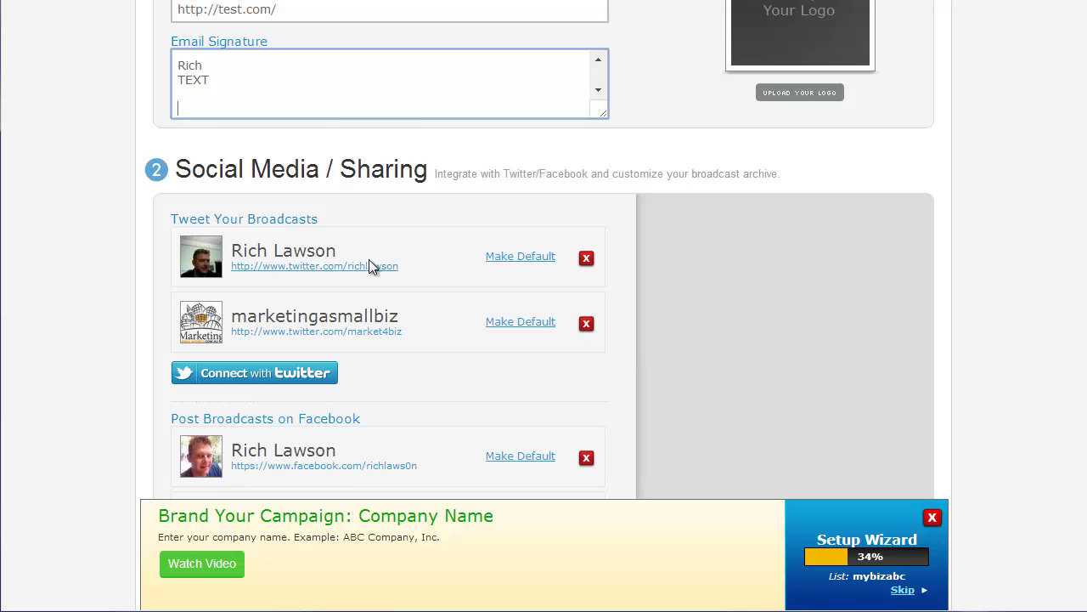
pyautogui.scroll(-4, 369, 266)
pyautogui.scroll(-5, 444, 233)
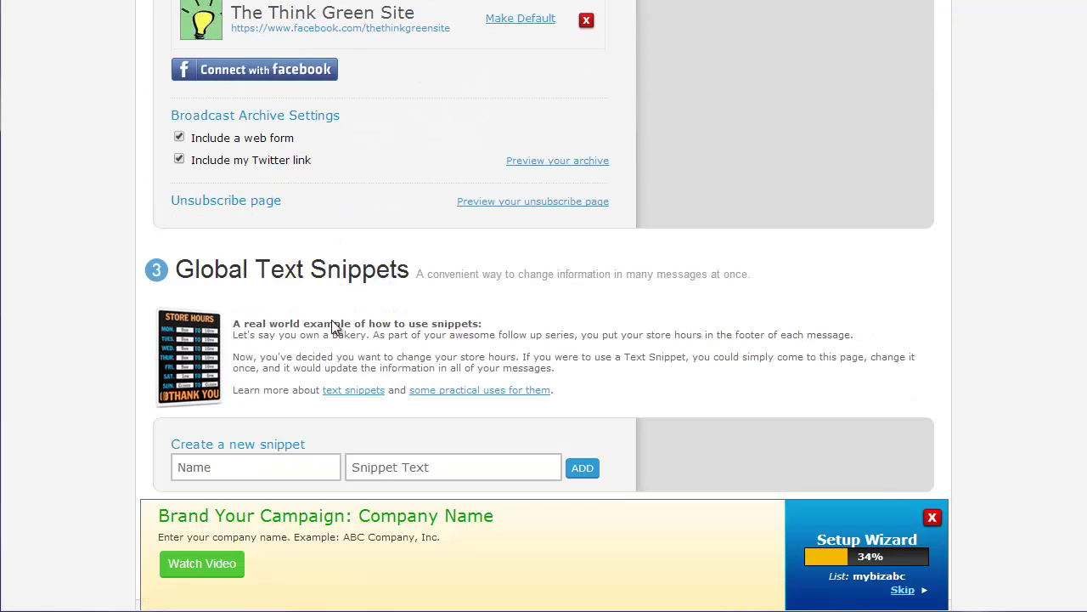
pyautogui.scroll(-1, 578, 167)
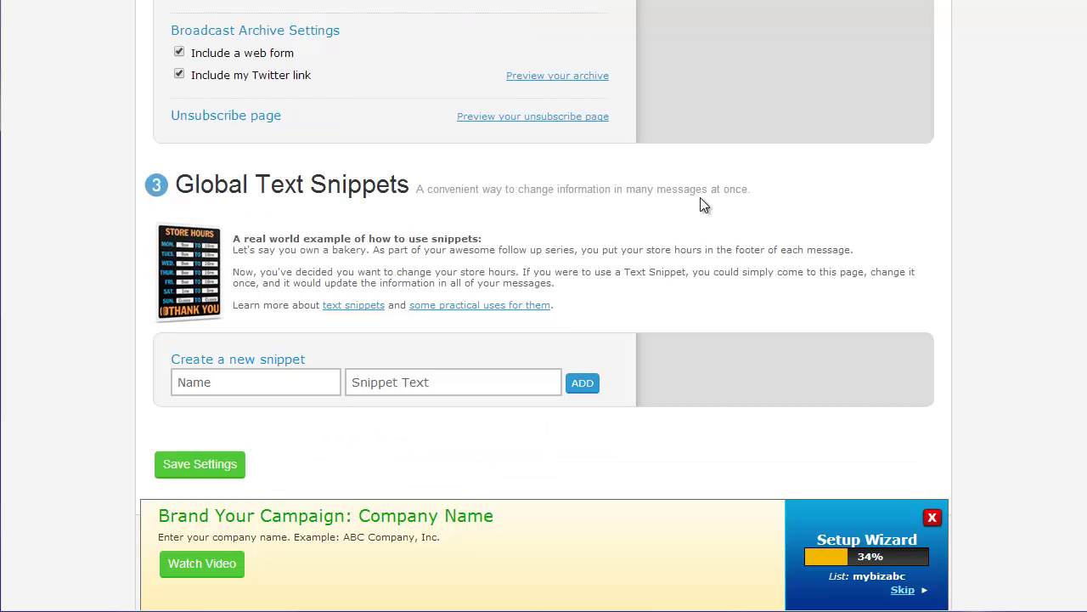
pyautogui.click(190, 464)
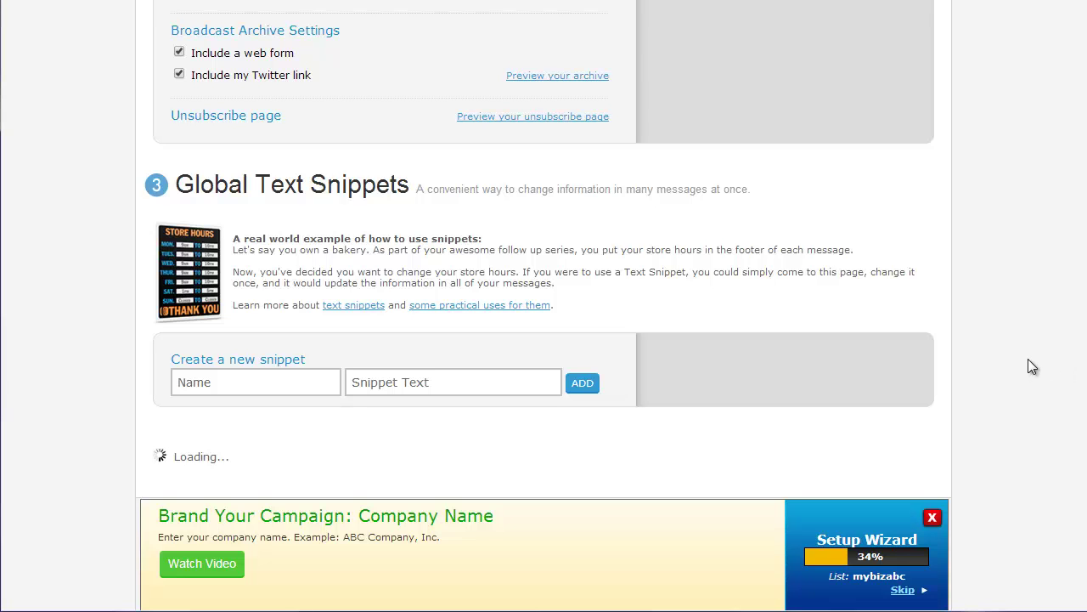
# Set the confirmation message's subject to the pre-approved "{!firstname_fix} Confirm your subscription"
pyautogui.scroll(-4, 937, 338)
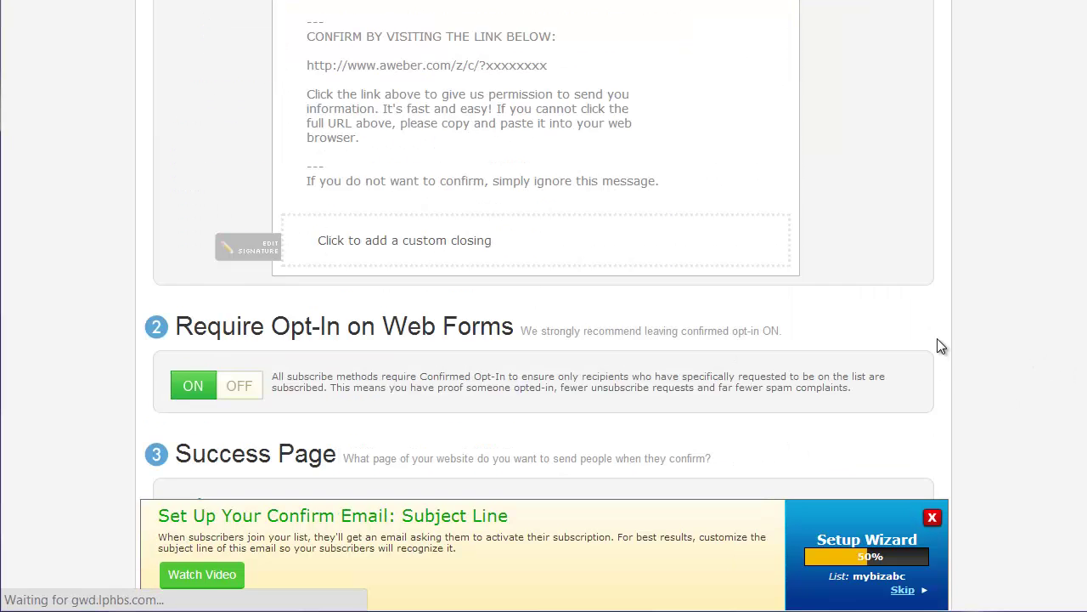
pyautogui.scroll(9, 935, 340)
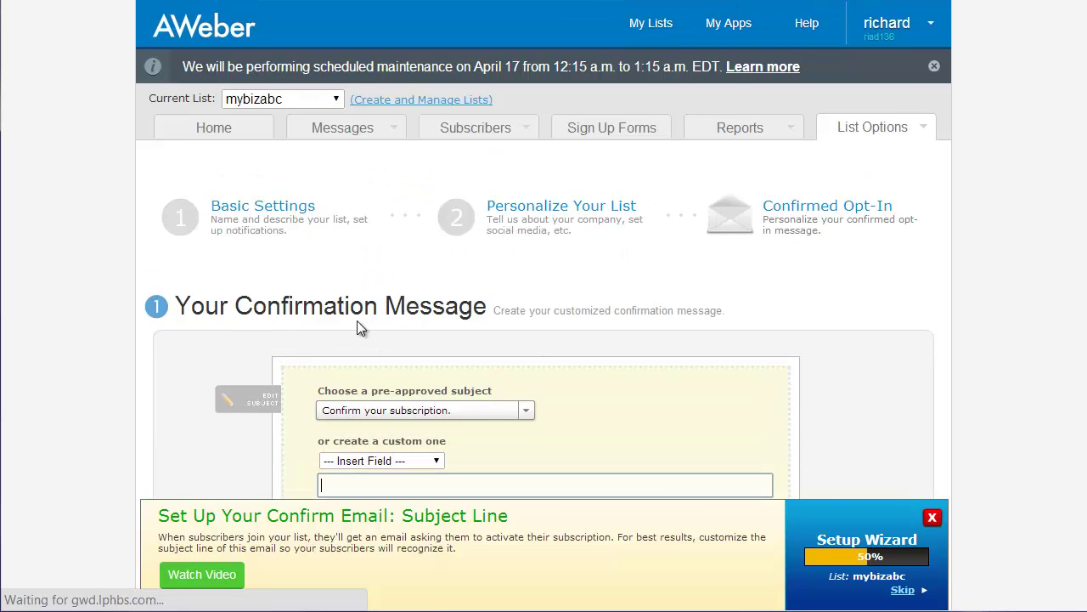
pyautogui.scroll(-2, 547, 341)
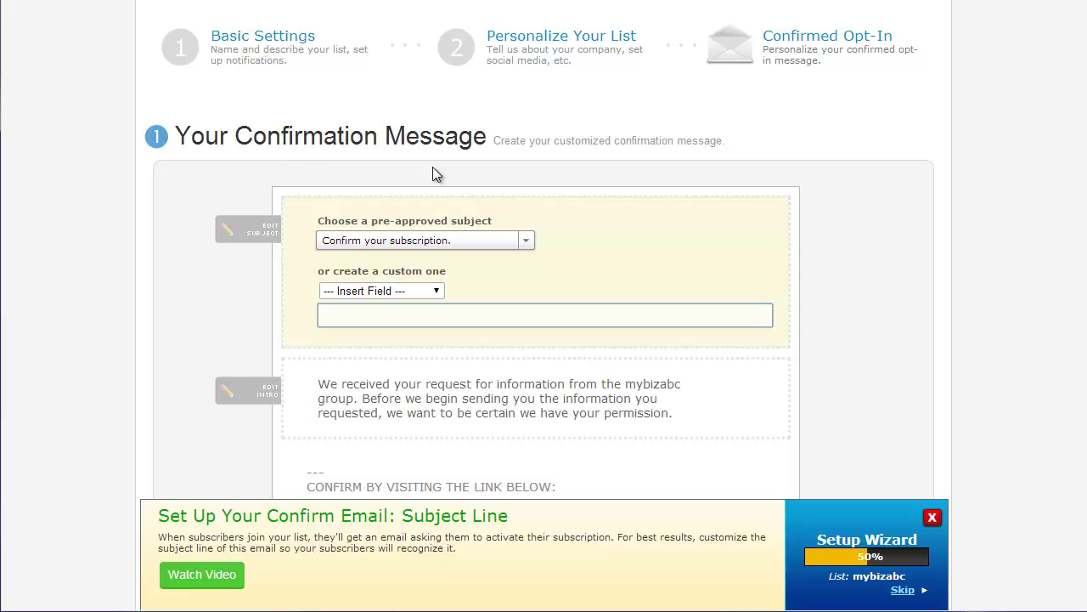
pyautogui.click(532, 245)
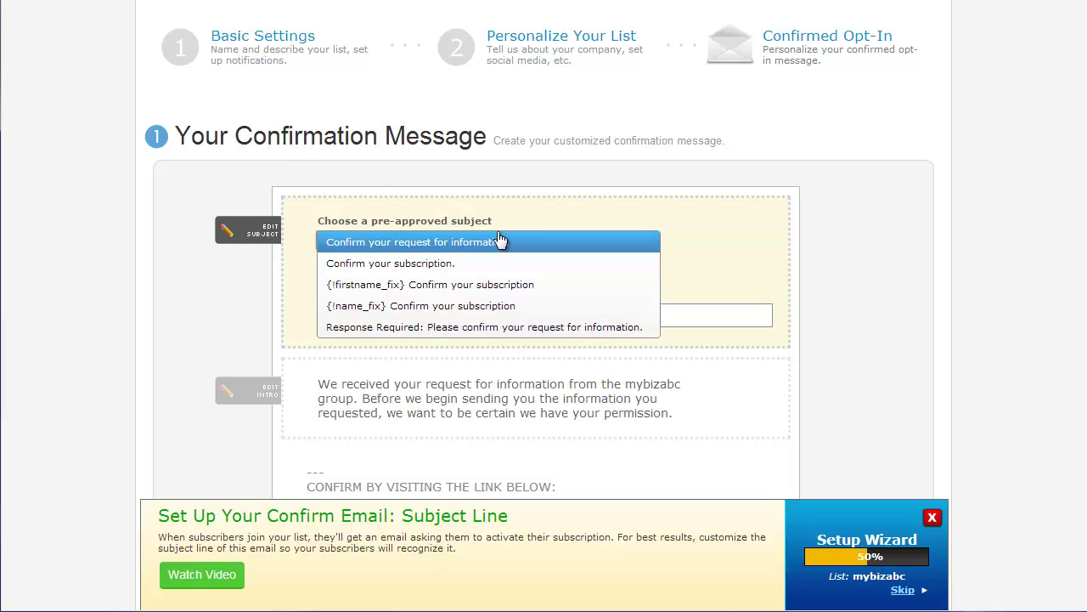
pyautogui.click(434, 285)
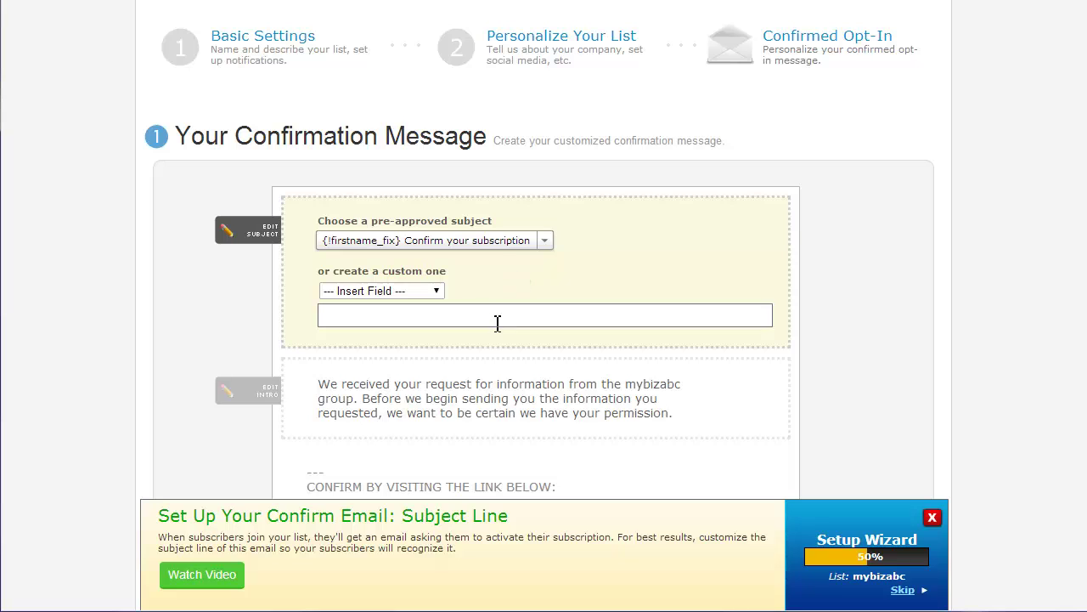
# Replace the confirmation message intro with "We received your request for ABC but you must click the link in the email below to confirm it was you."
pyautogui.scroll(-1, 479, 336)
pyautogui.click(590, 314)
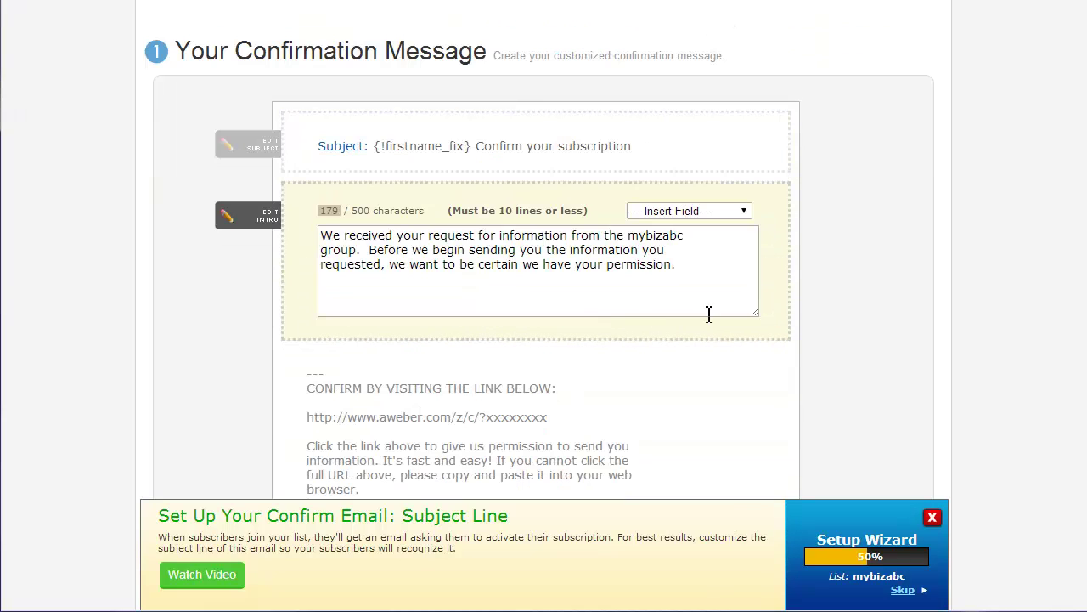
pyautogui.moveTo(676, 270); pyautogui.dragTo(281, 236)
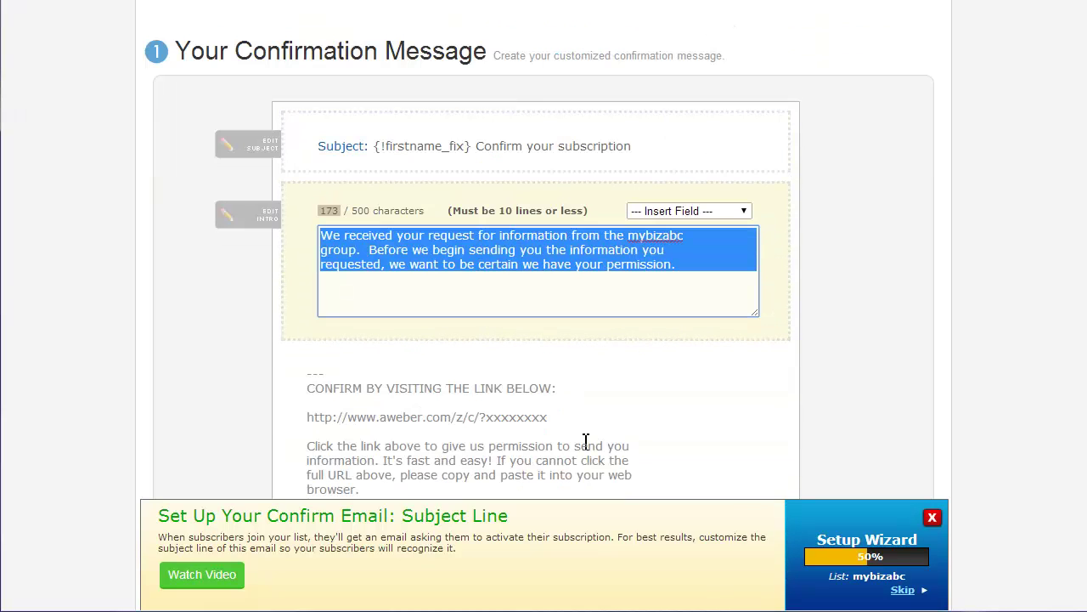
pyautogui.write('We receiv')
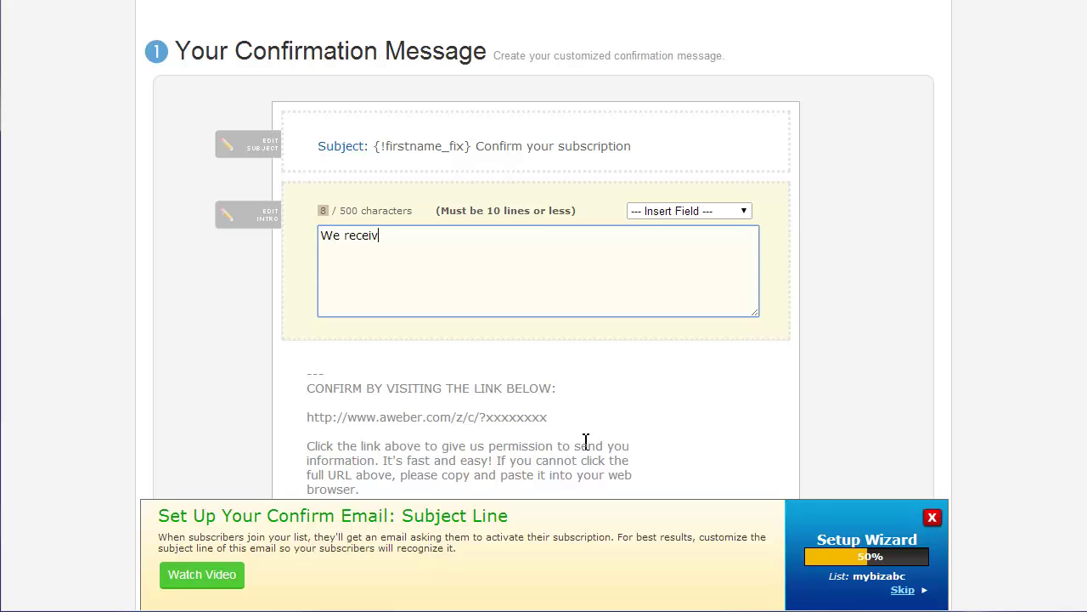
pyautogui.write('ed your rea')
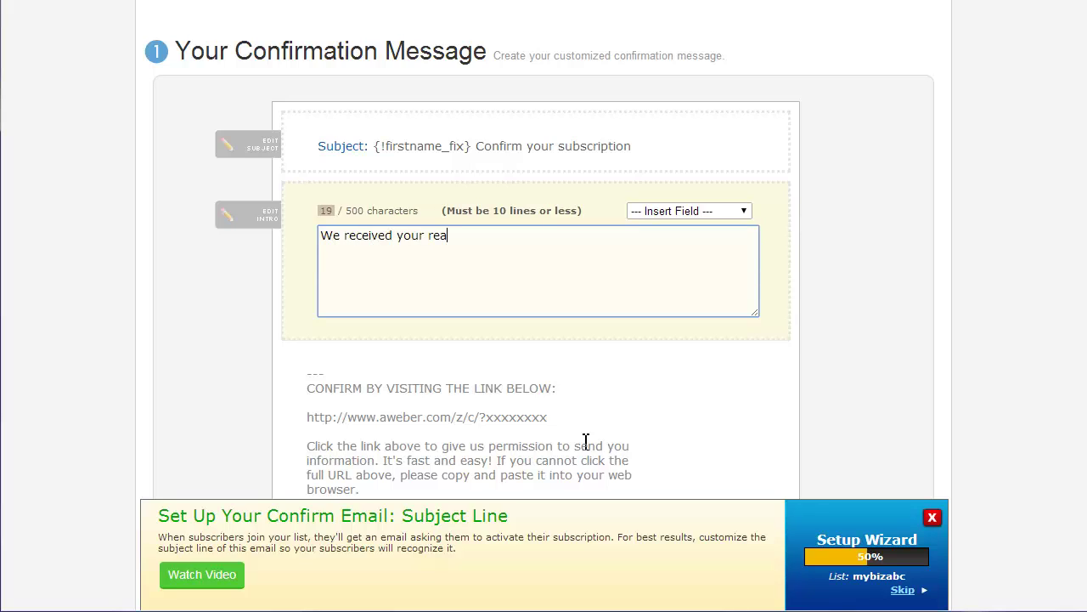
pyautogui.press('BackSpace')
pyautogui.write('quest fo')
pyautogui.write('r ABC bu')
pyautogui.write('t yuou')
pyautogui.press('BackSpace')
pyautogui.press('BackSpace')
pyautogui.press('BackSpace')
pyautogui.write('ou')
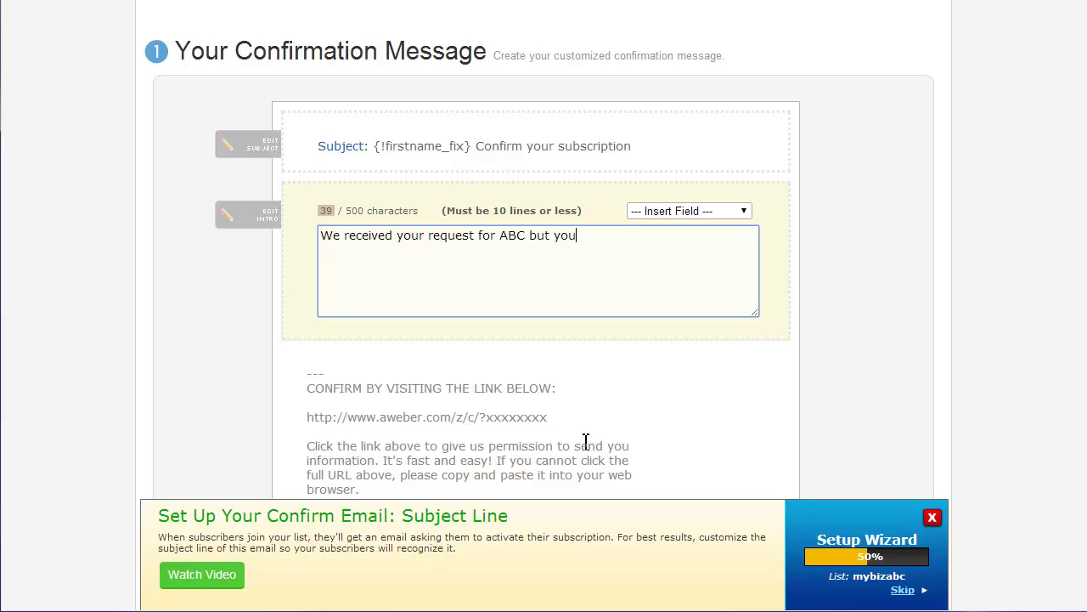
pyautogui.write('mmust click the link in t')
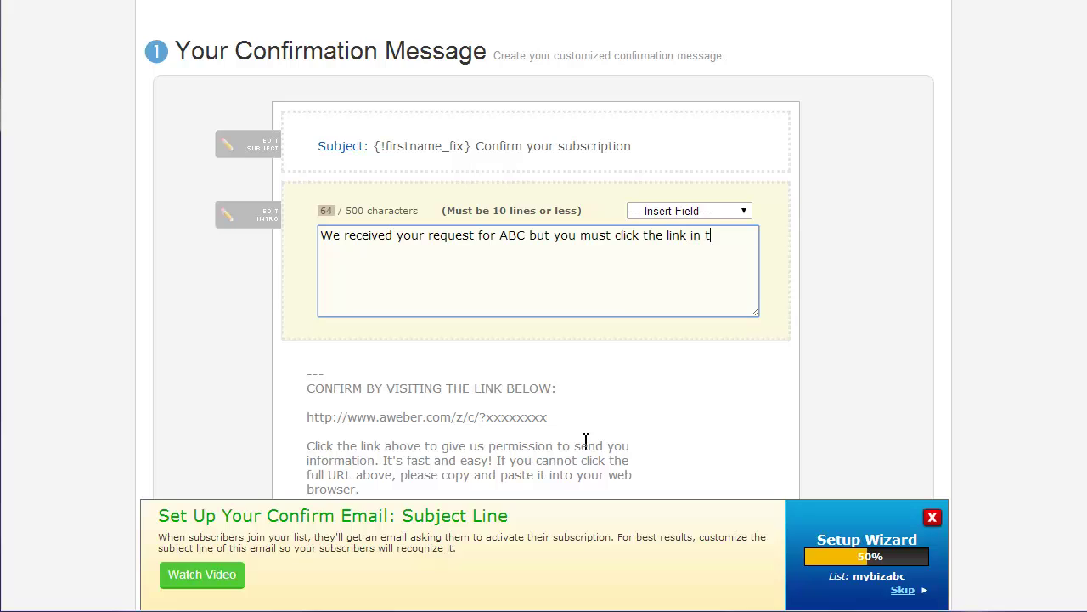
pyautogui.write('he email below to co')
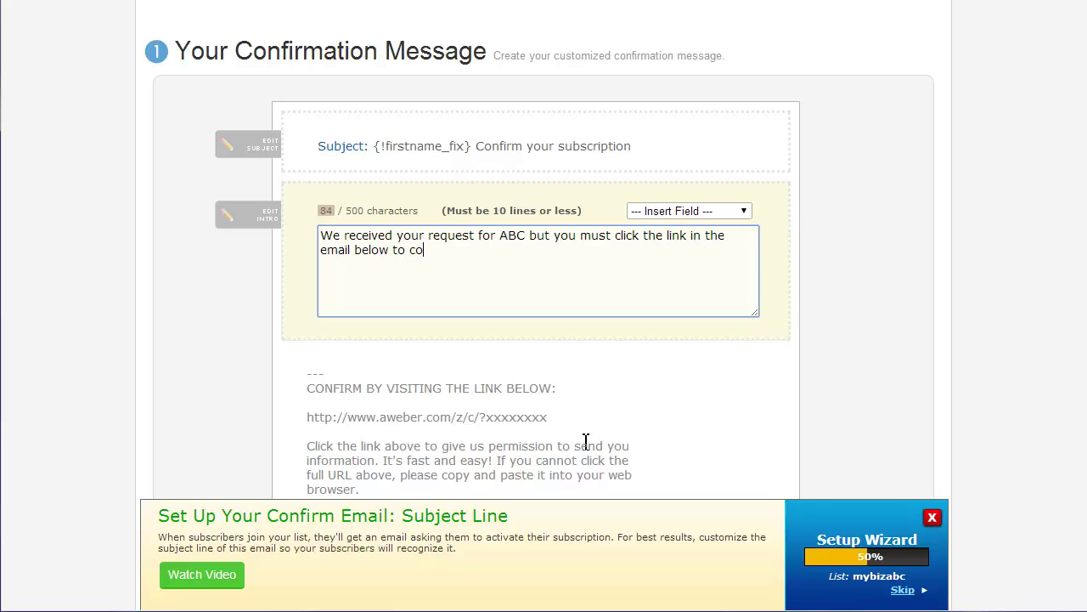
pyautogui.press('BackSpace')
pyautogui.press('BackSpace')
pyautogui.write('nfirm it was you.')
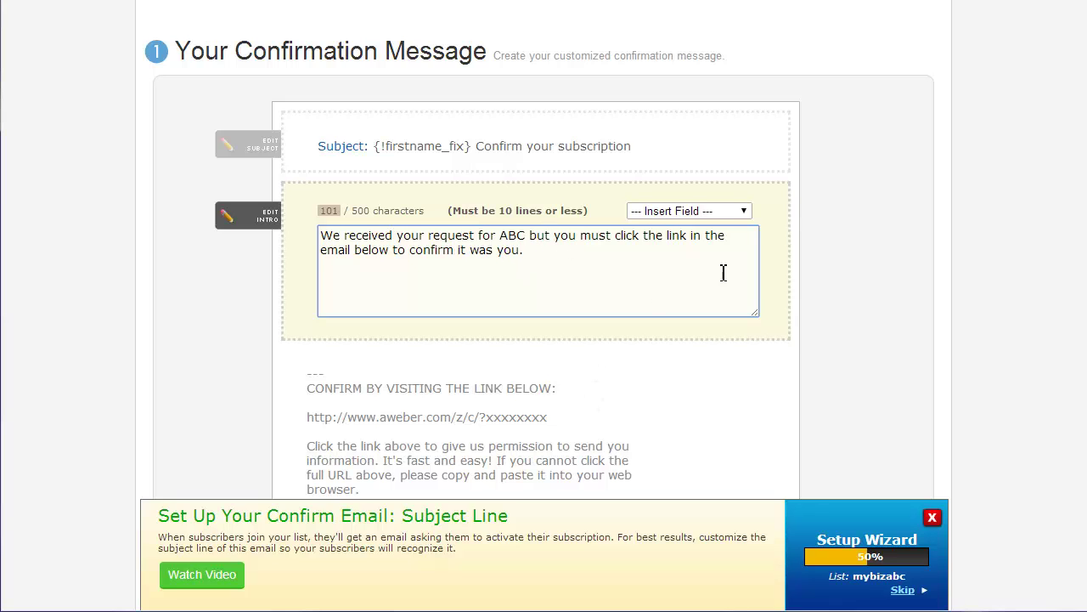
# Add the custom closing "We look forward to sending you XXXX" to the confirmation message
pyautogui.scroll(-1, 805, 278)
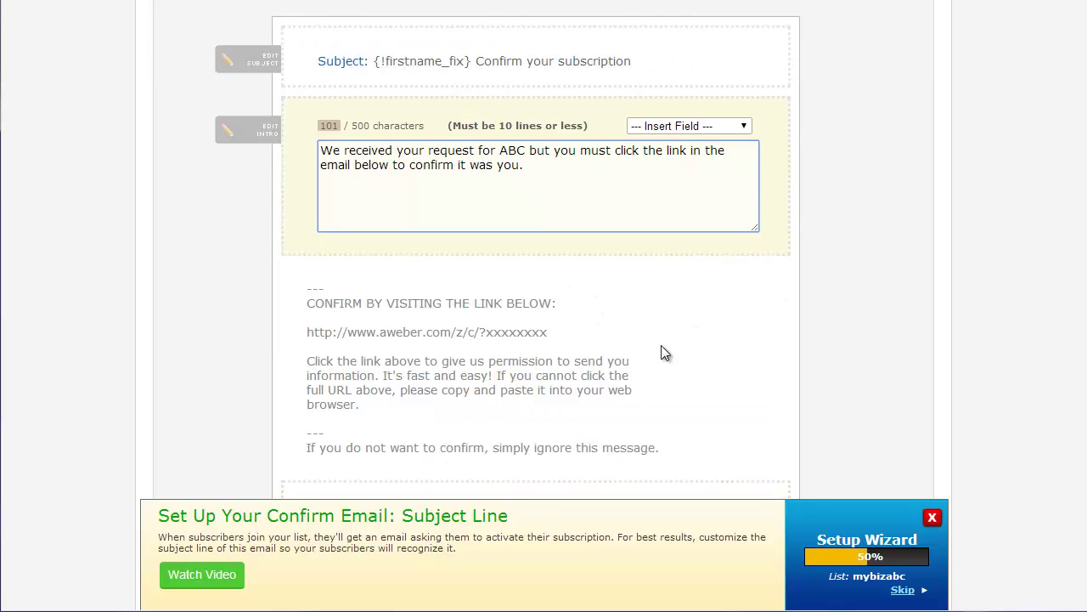
pyautogui.scroll(-2, 641, 334)
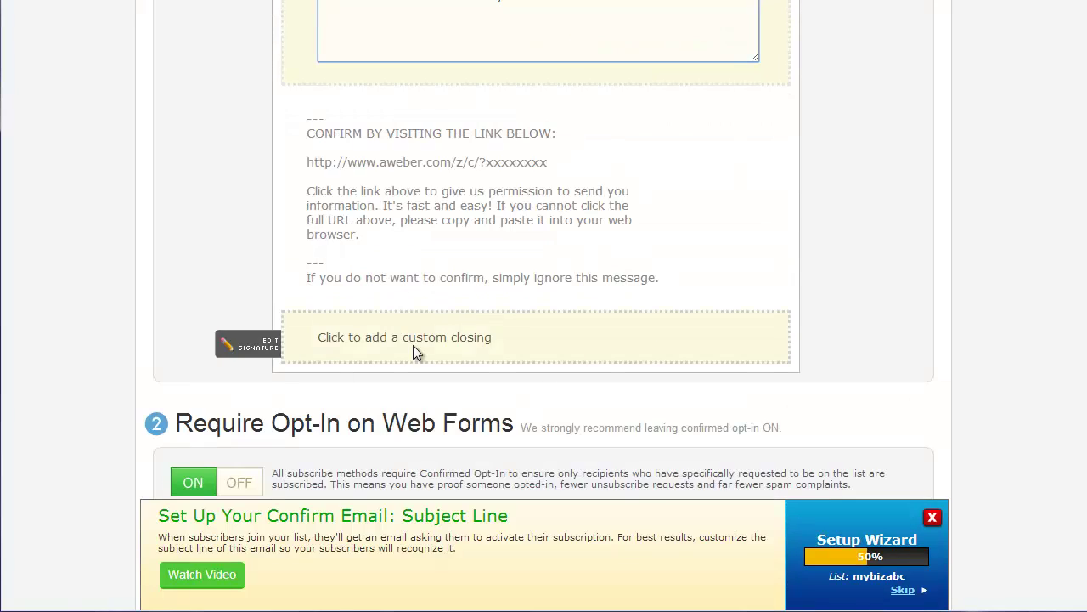
pyautogui.click(363, 337)
pyautogui.click(519, 273)
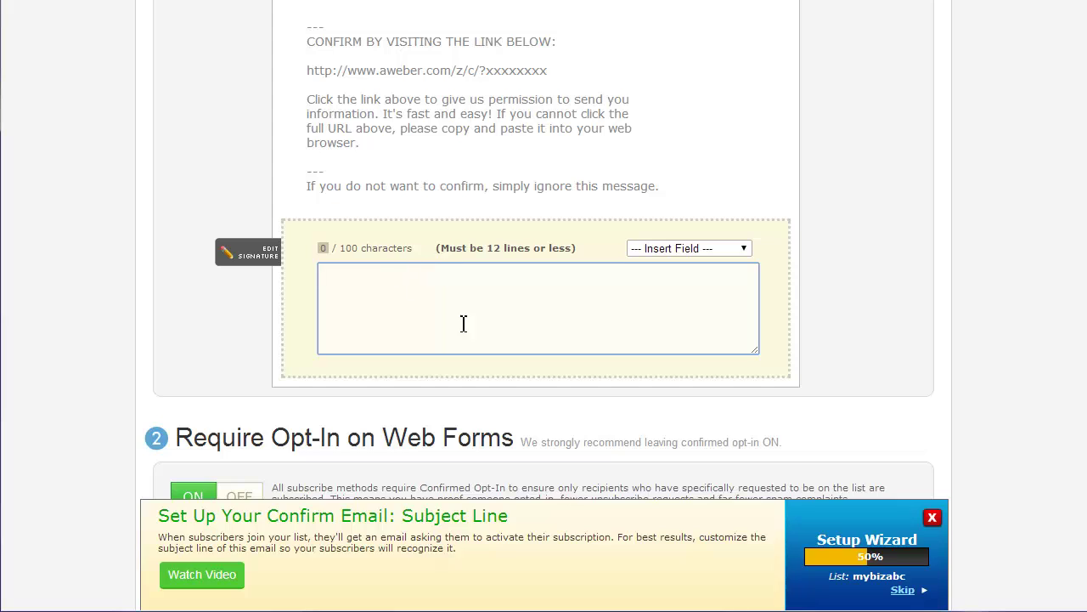
pyautogui.write('We look forward to s')
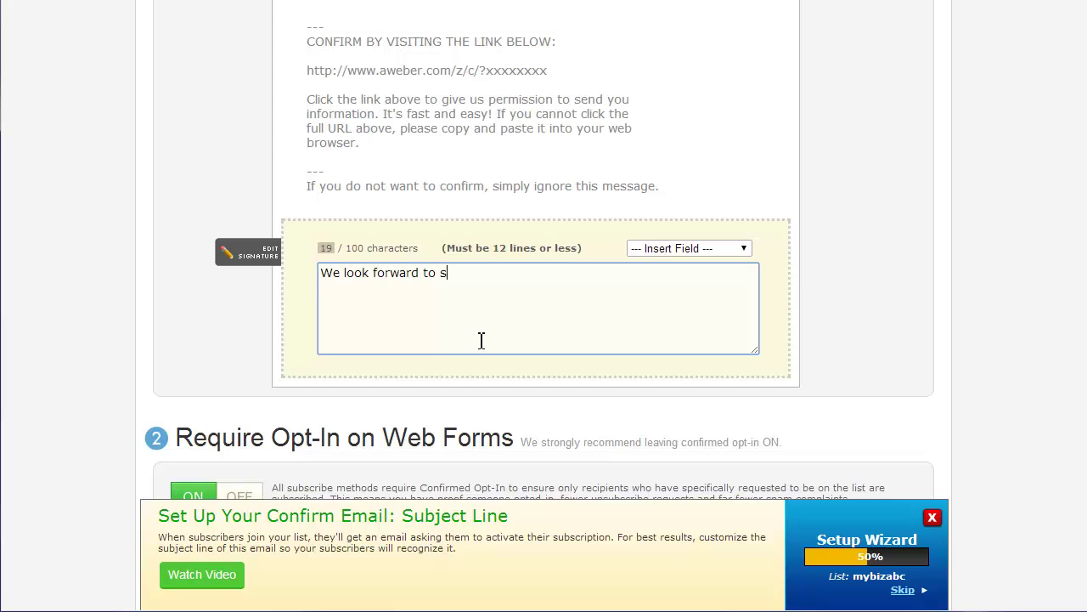
pyautogui.write('ending you XXXX')
# Turn off the confirmed opt-in requirement for web forms
pyautogui.scroll(-2, 810, 286)
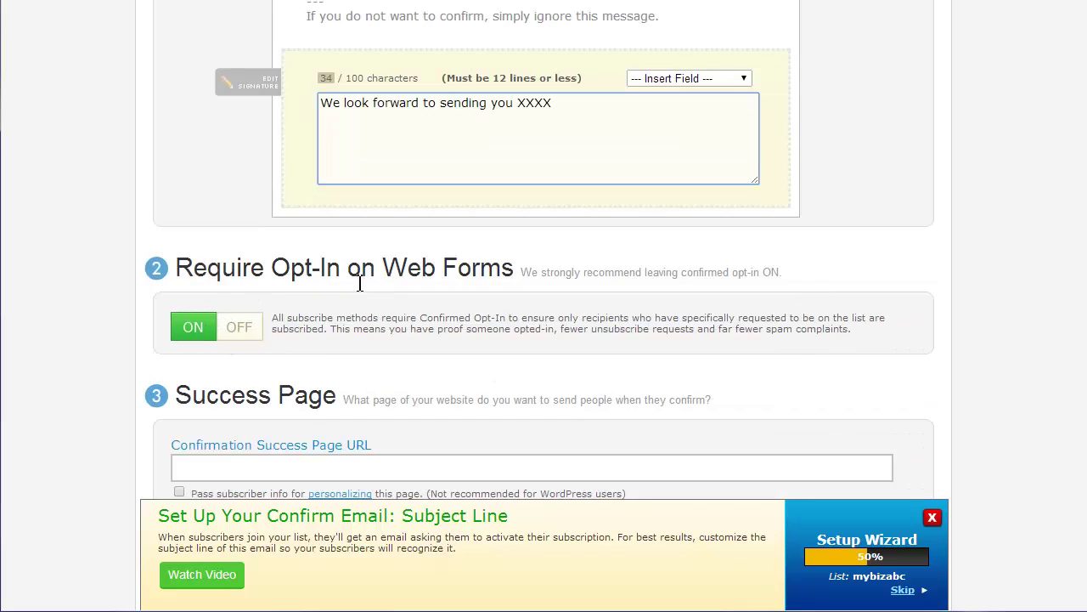
pyautogui.click(240, 331)
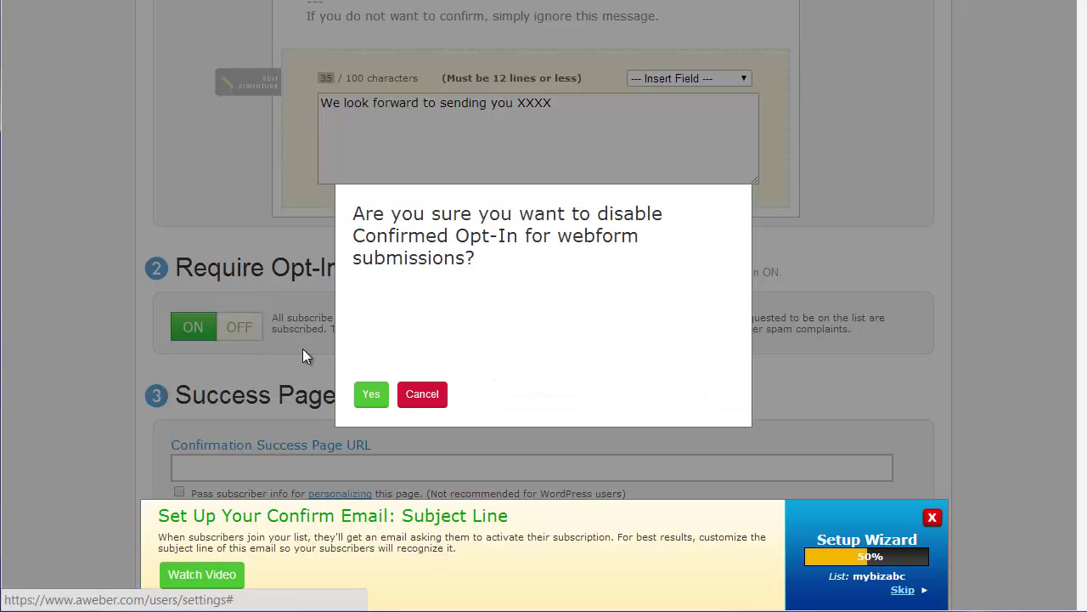
pyautogui.click(371, 394)
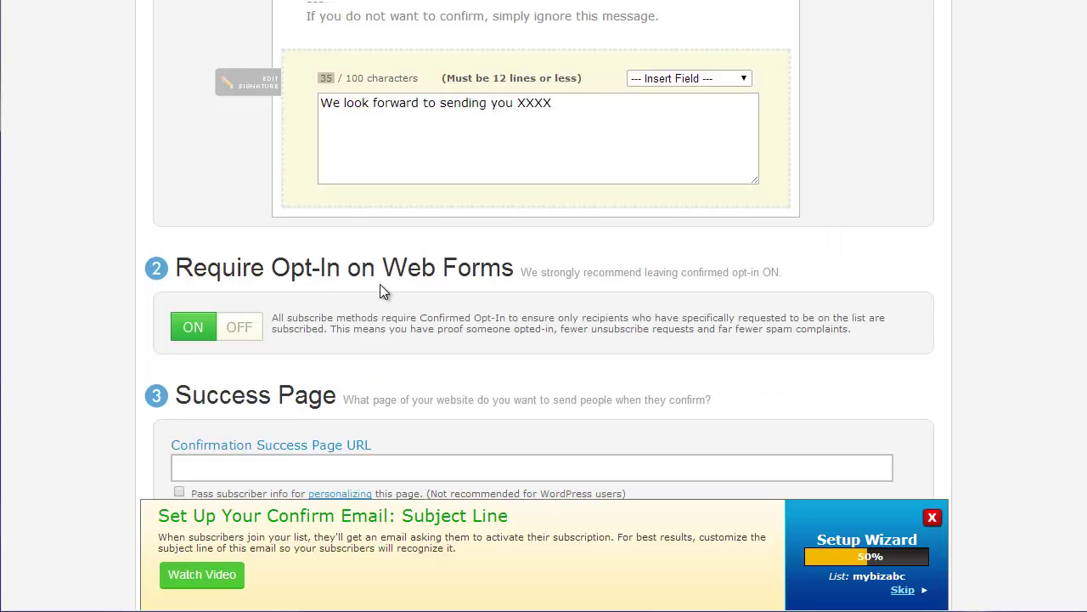
# Save the confirmed opt-in settings, leaving the confirmation success page URL blank
pyautogui.scroll(-1, 410, 285)
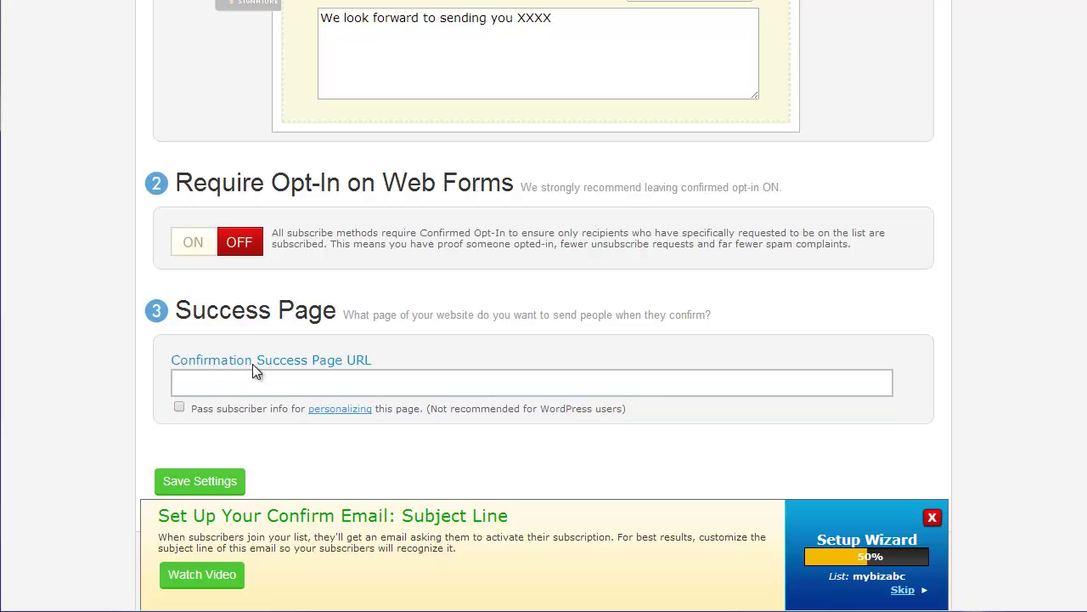
pyautogui.click(335, 377)
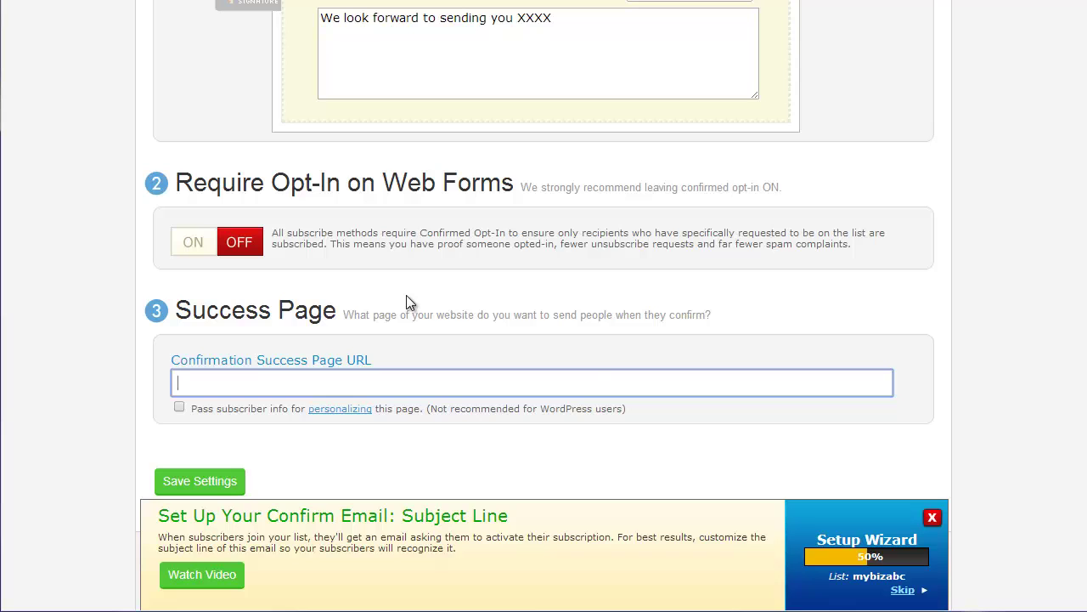
pyautogui.scroll(-1, 402, 377)
pyautogui.click(204, 397)
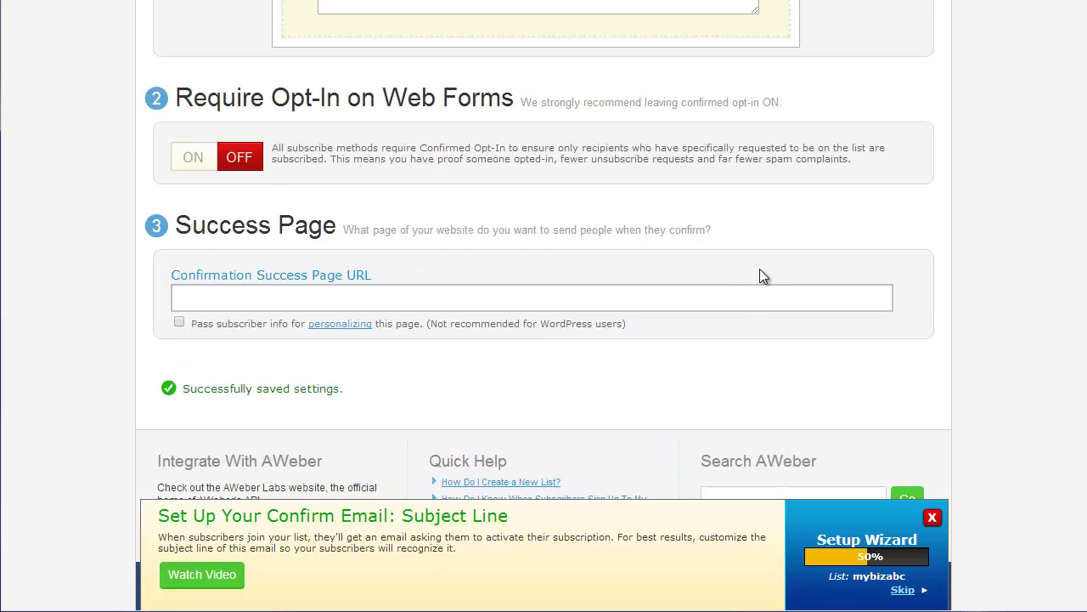
# Start the setup wizard's task for creating a welcome email
pyautogui.scroll(4, 810, 327)
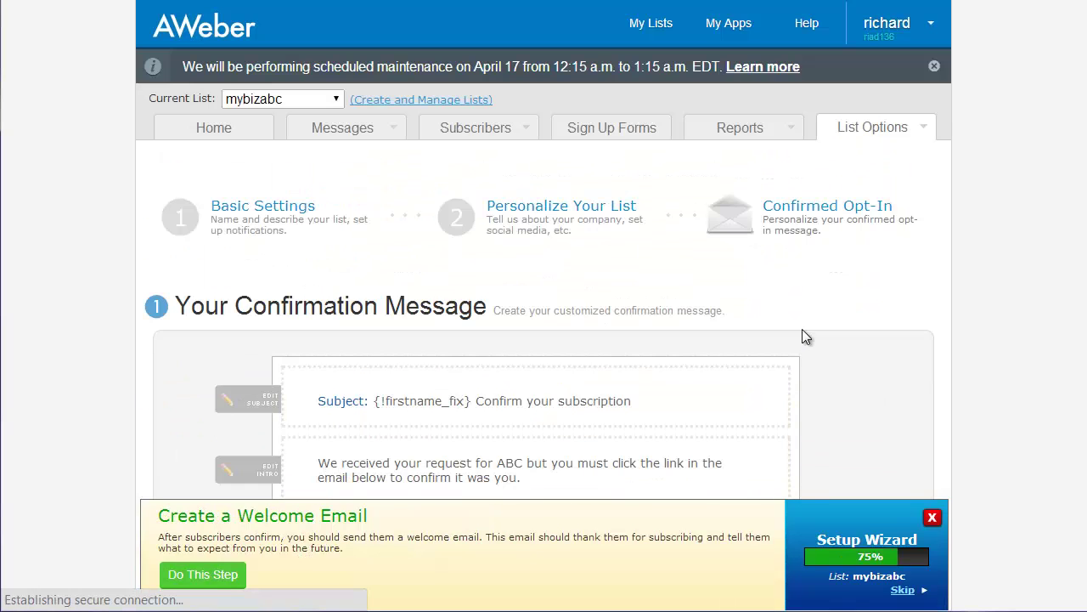
pyautogui.scroll(-11, 723, 295)
pyautogui.scroll(-1, 851, 288)
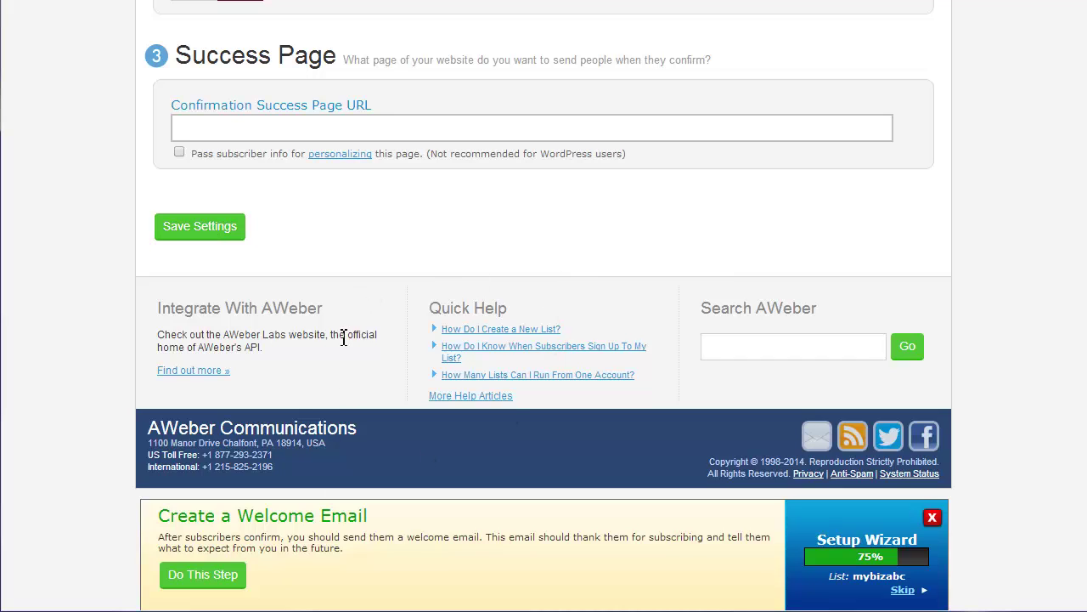
pyautogui.click(204, 576)
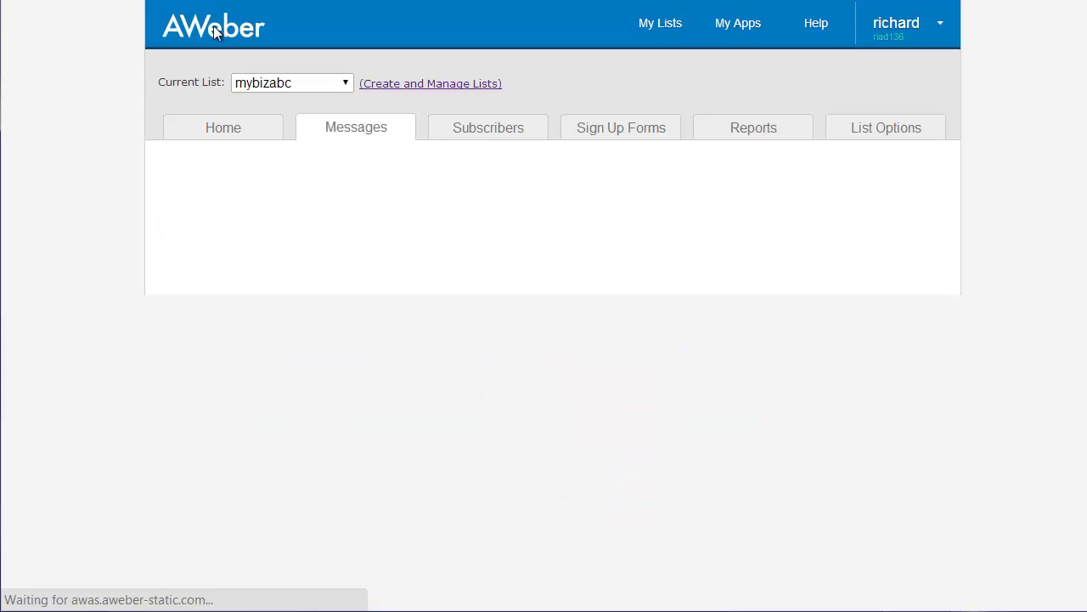
pyautogui.moveTo(317, 121)
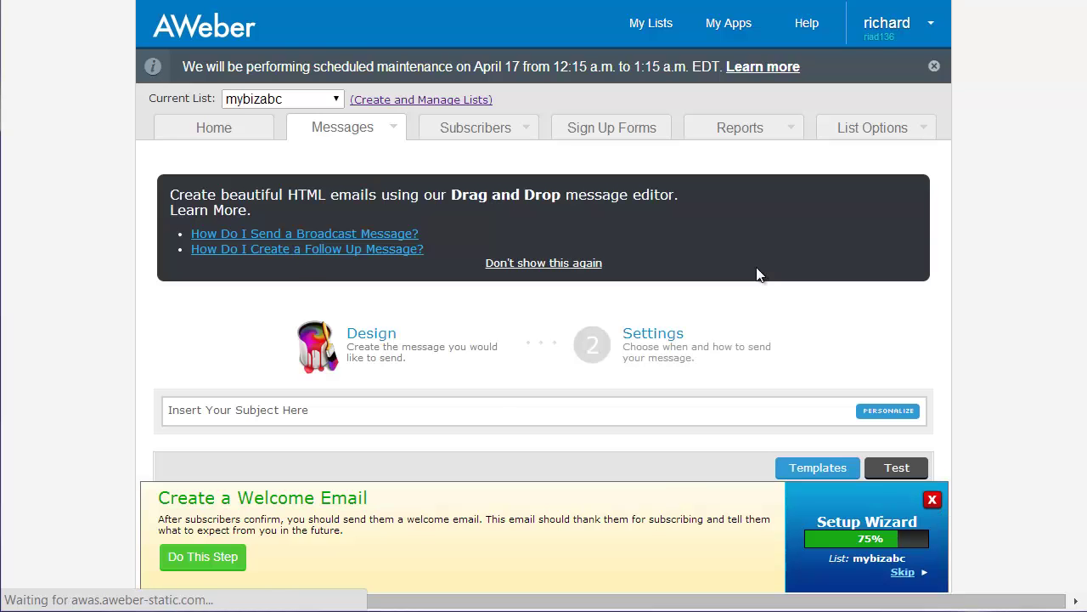
# Set the welcome email's subject to the First Name personalization field followed by ", your free blah"
pyautogui.scroll(-2, 719, 256)
pyautogui.scroll(-1, 719, 256)
pyautogui.click(235, 162)
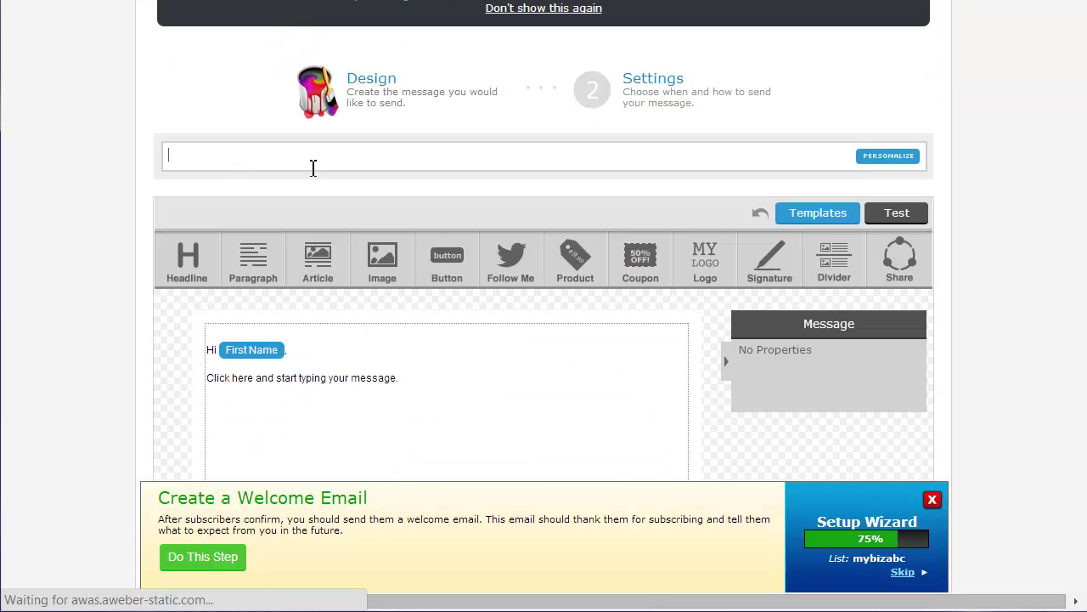
pyautogui.click(879, 161)
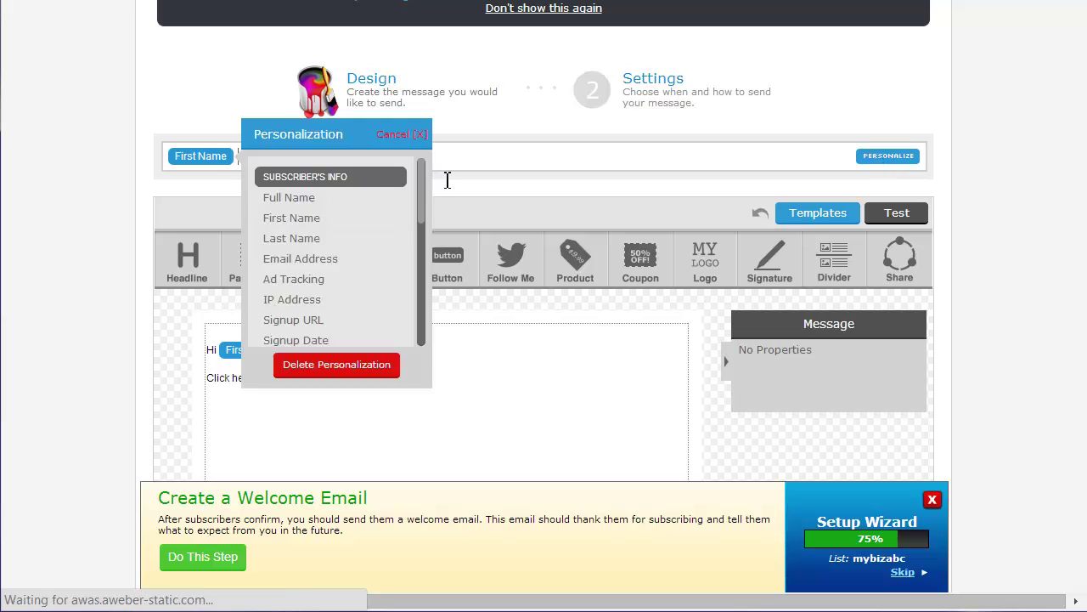
pyautogui.click(303, 216)
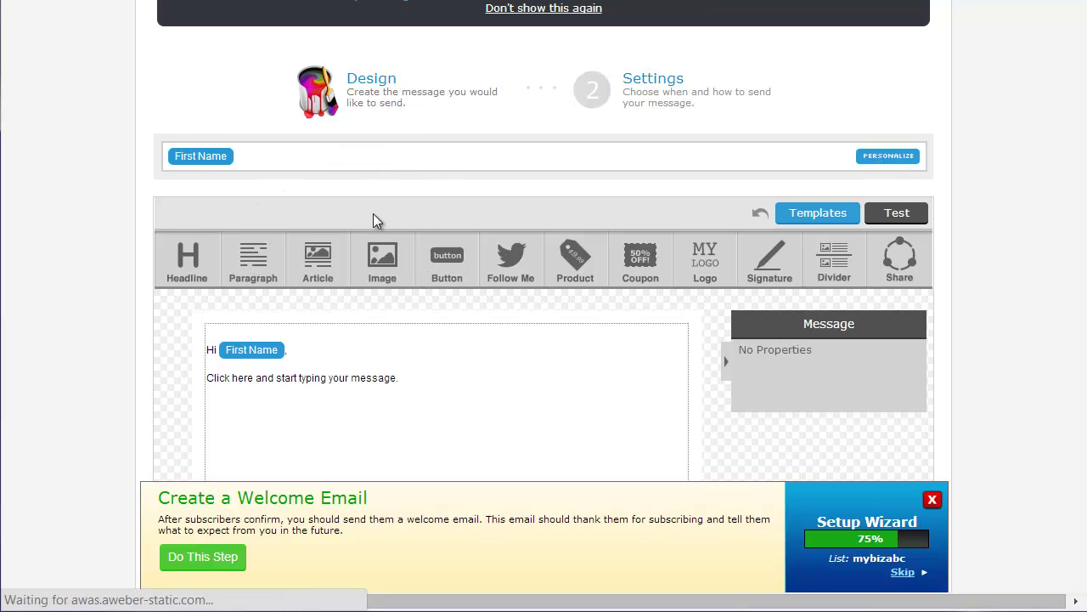
pyautogui.write(', your free blah')
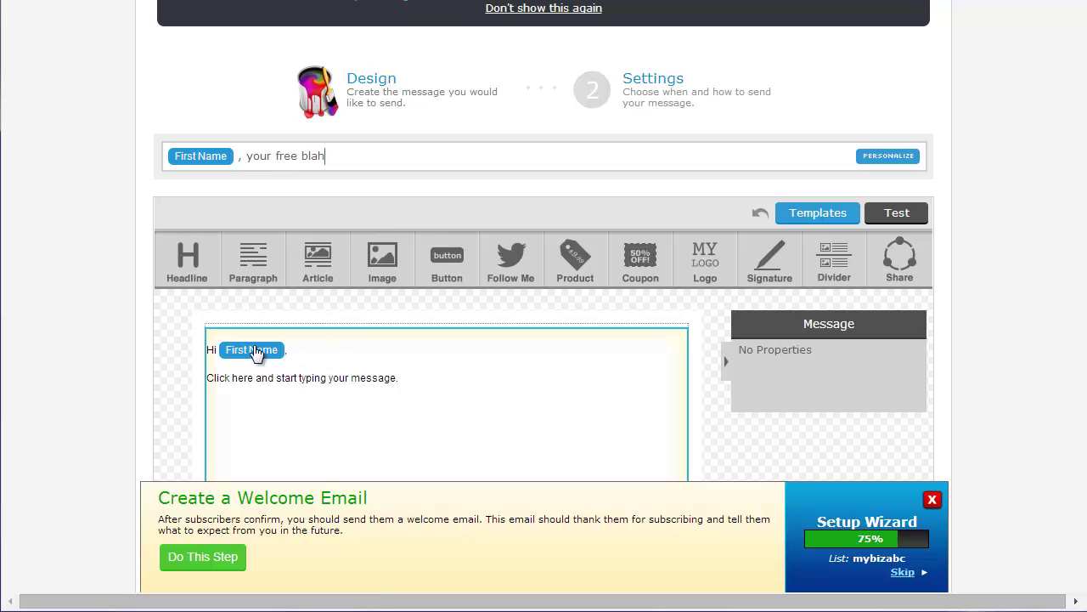
# Replace the placeholder sentence under the greeting in the email body with "Thanks for subscribing..."
pyautogui.click(352, 392)
pyautogui.scroll(-1, 435, 387)
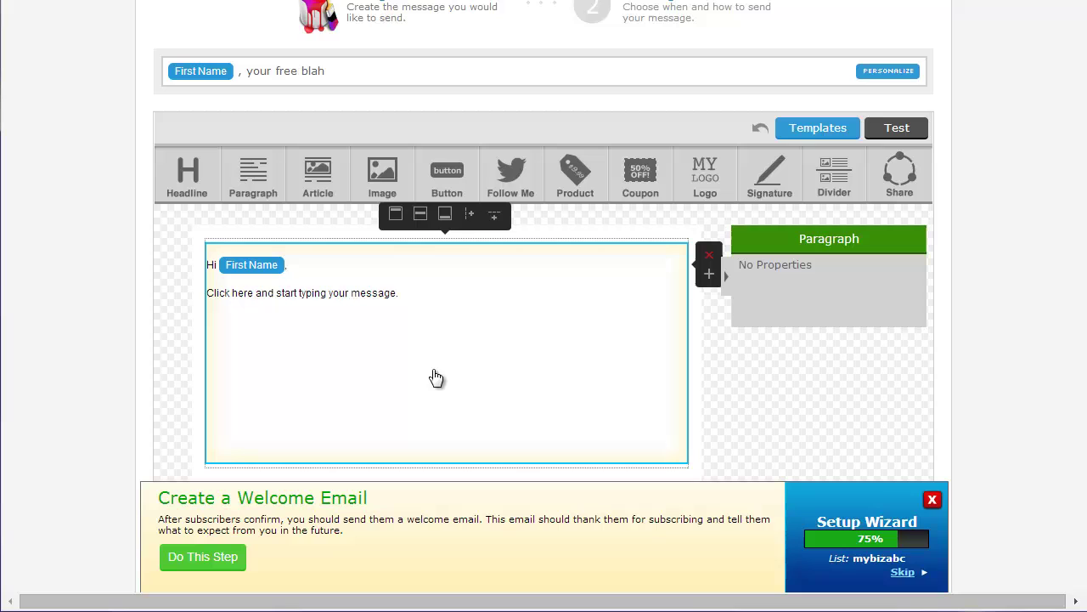
pyautogui.click(402, 295)
pyautogui.moveTo(405, 297); pyautogui.dragTo(202, 298)
pyautogui.scroll(-6, 544, 297)
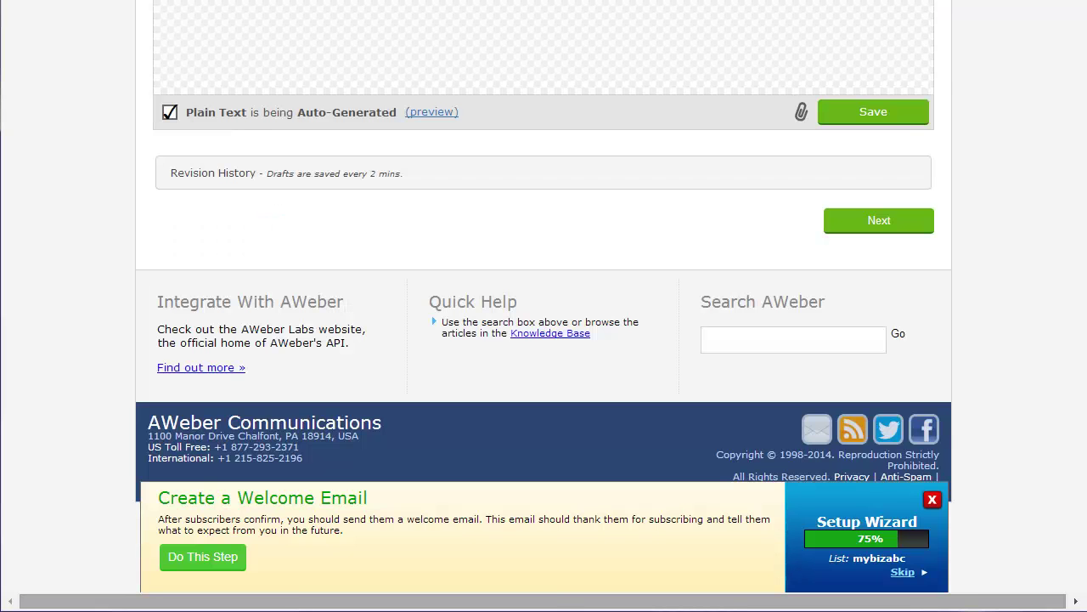
pyautogui.scroll(6, 647, 240)
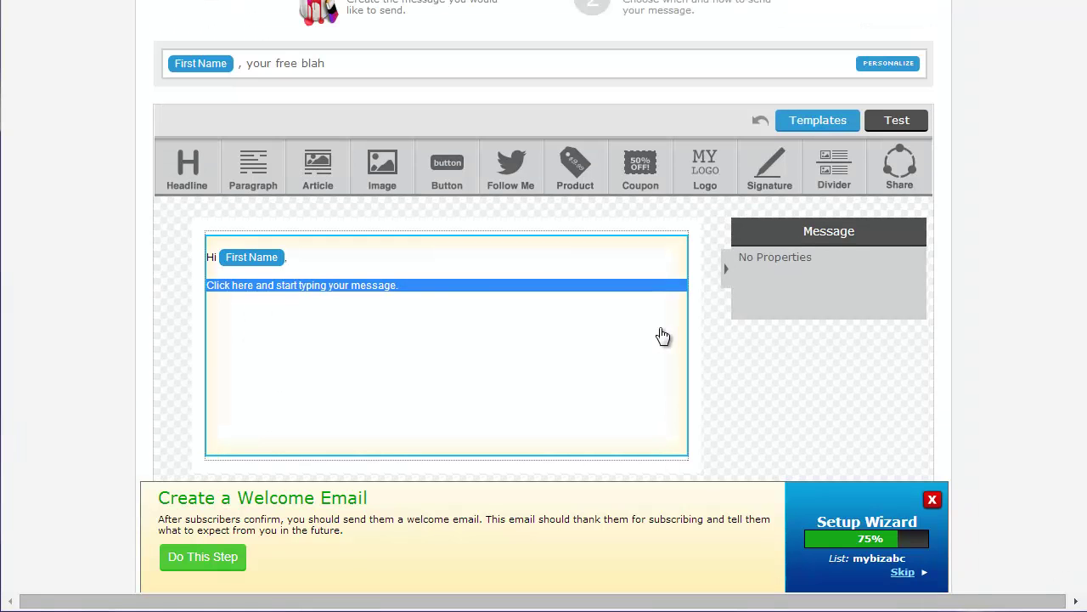
pyautogui.click(407, 292)
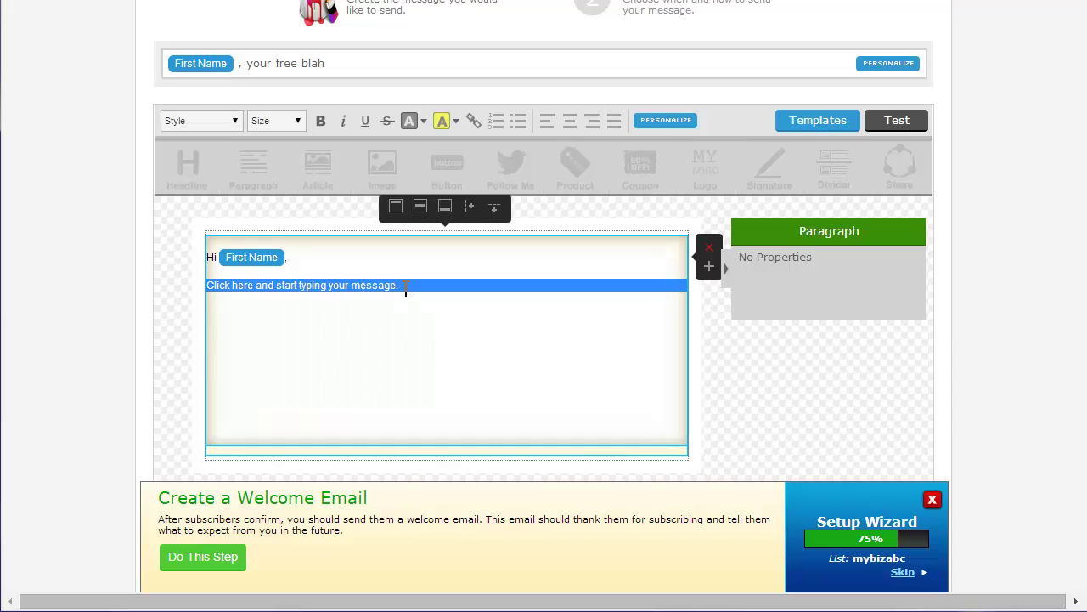
pyautogui.tripleClick(426, 288)
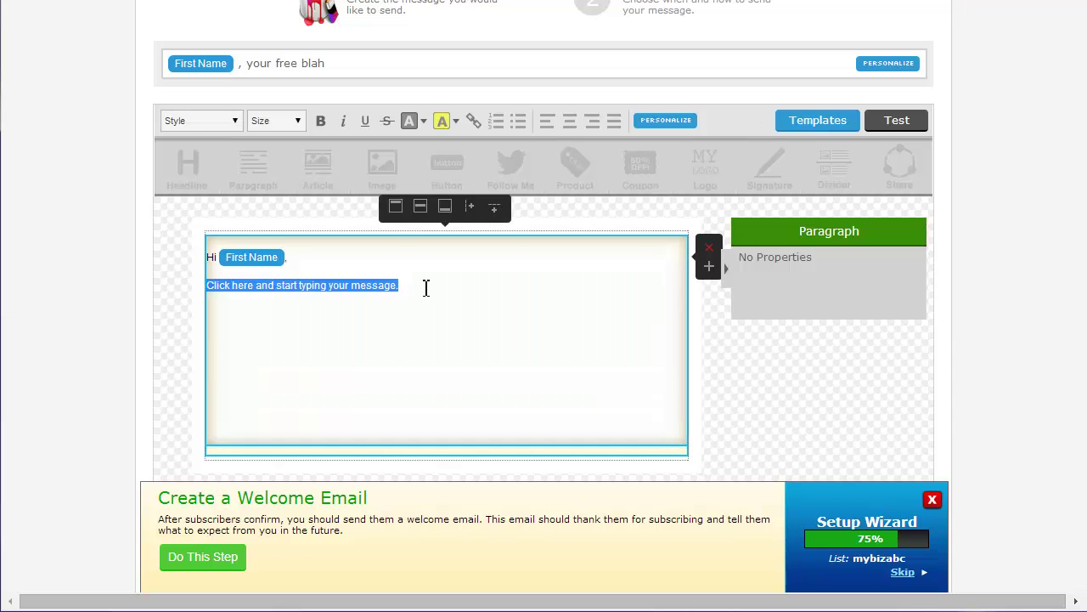
pyautogui.press('BackSpace')
pyautogui.write('Thanks for')
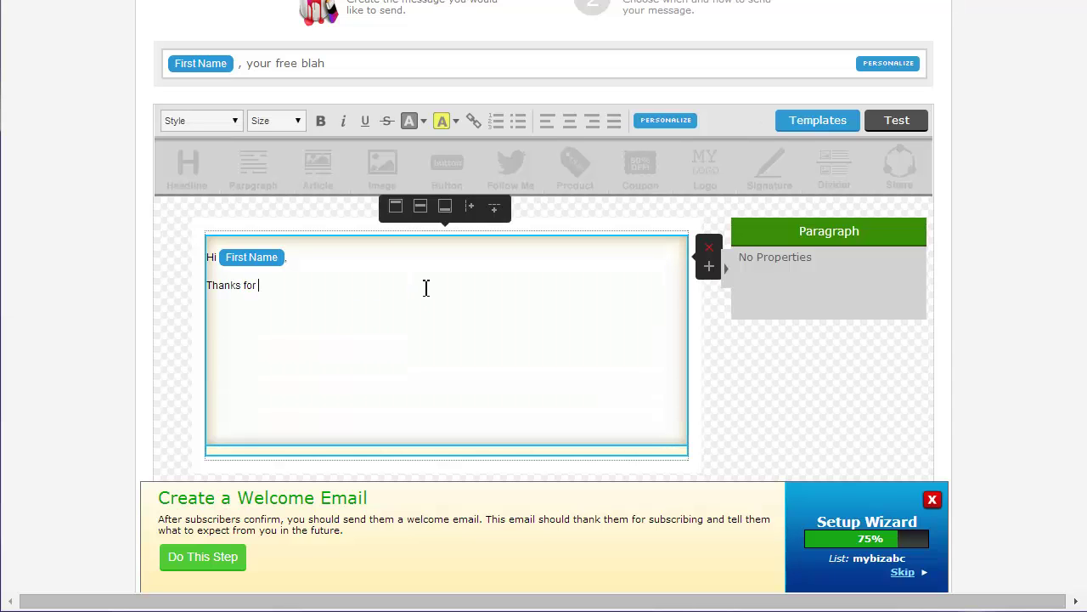
pyautogui.write(' subscribing')
# Add a new paragraph to the email body reading "Here's the things we promised you..."
pyautogui.press('Return')
pyautogui.write("Here's the")
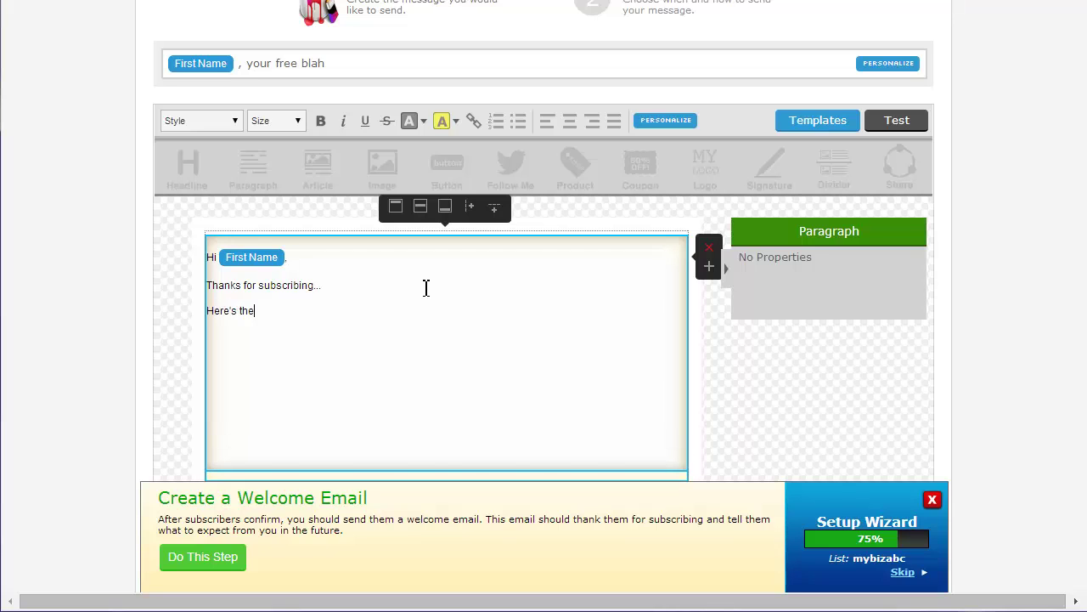
pyautogui.write(' things we promised you...')
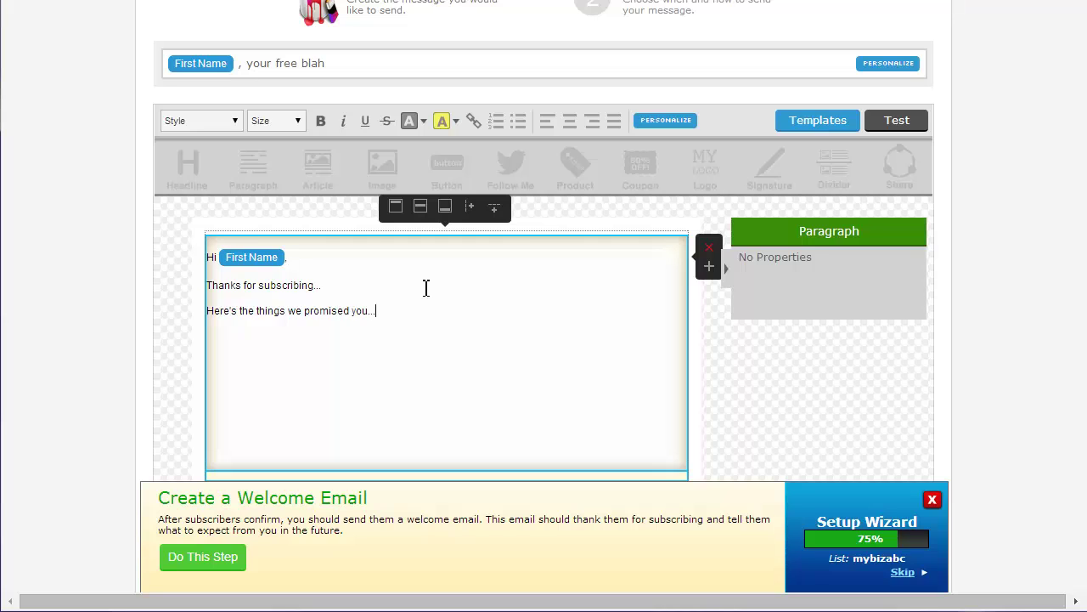
# Insert the Signature snippet as a personalization field on a new line below the email text
pyautogui.press('Return')
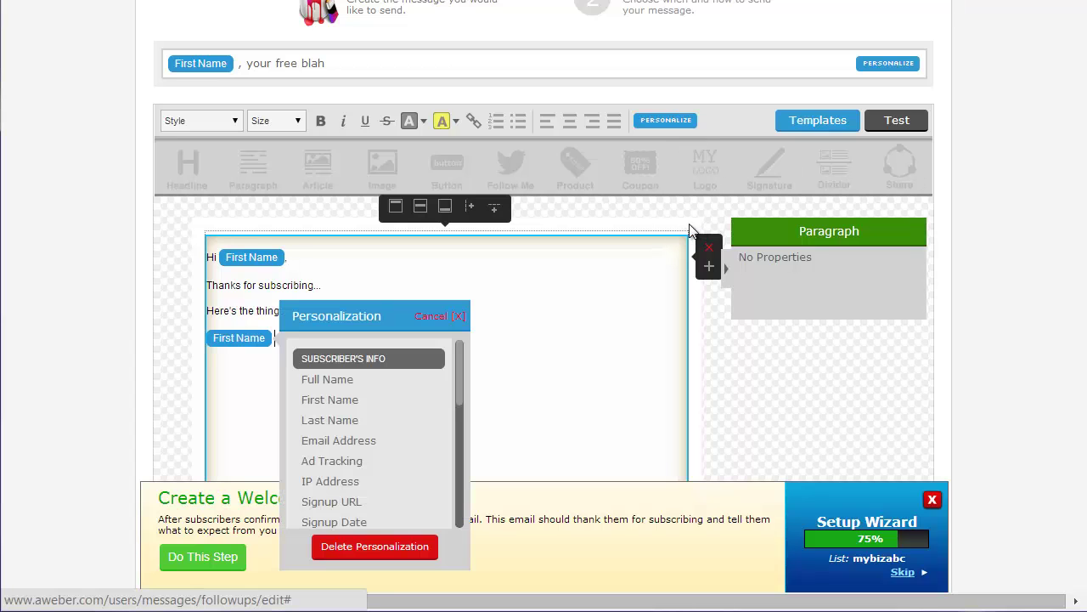
pyautogui.scroll(-3, 353, 457)
pyautogui.scroll(-5, 364, 448)
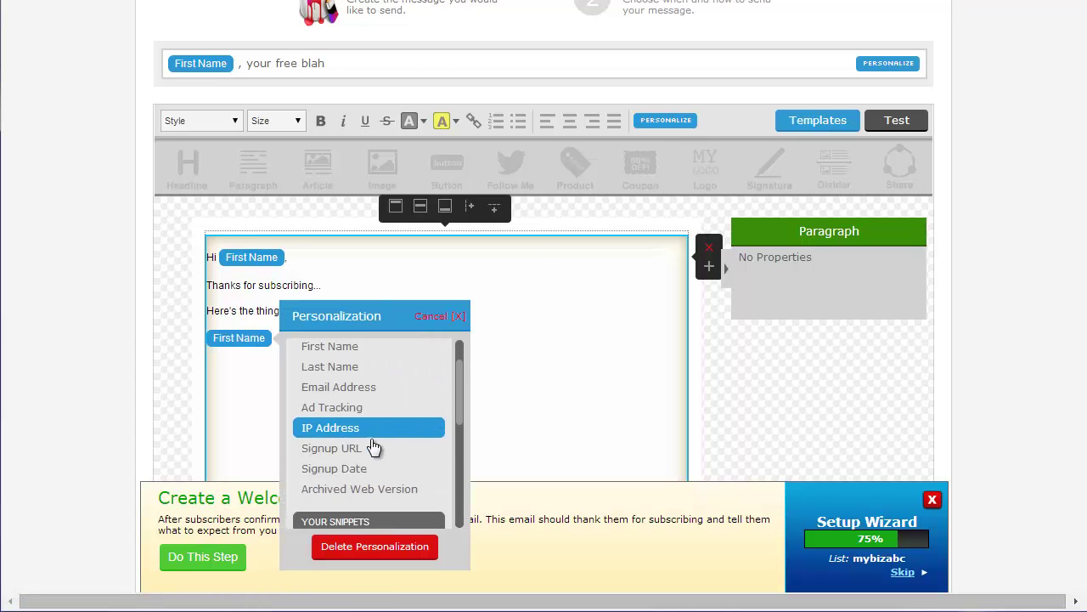
pyautogui.click(344, 461)
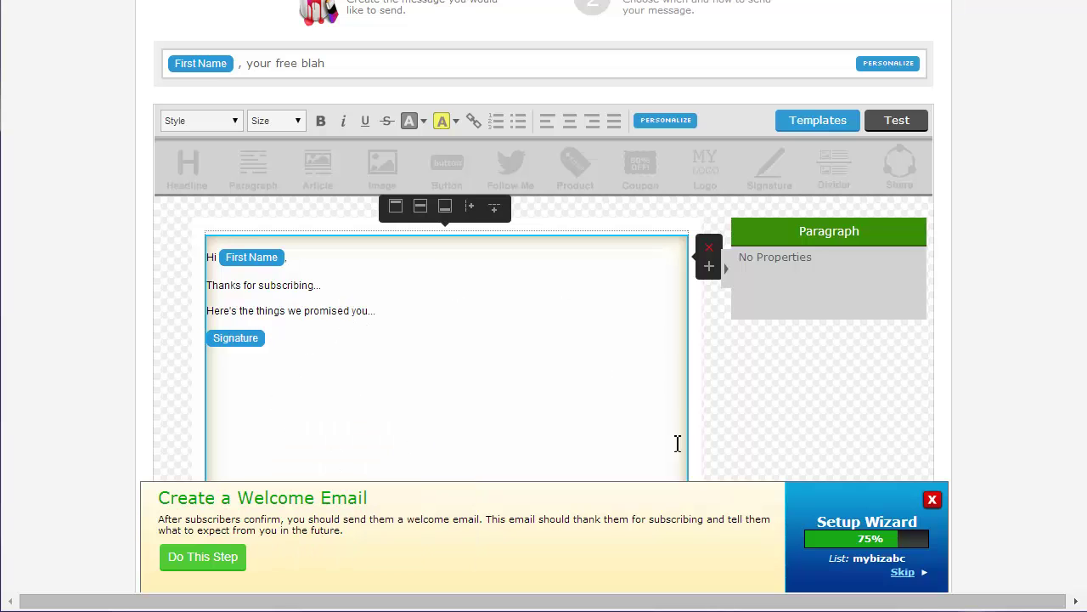
# Review the designed welcome email and proceed to its message settings
pyautogui.scroll(-2, 467, 327)
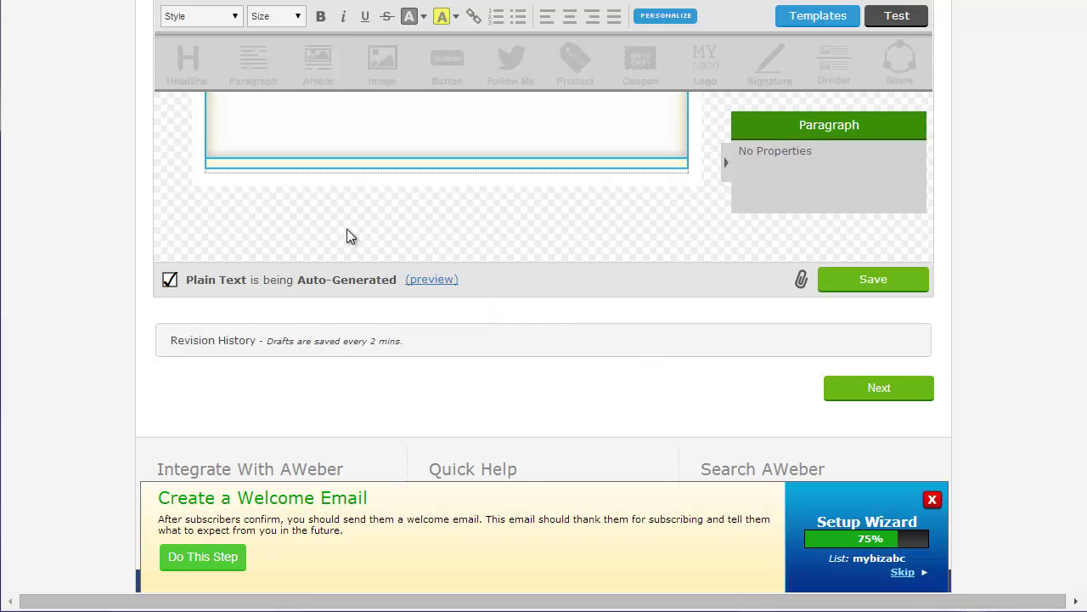
pyautogui.scroll(5, 388, 159)
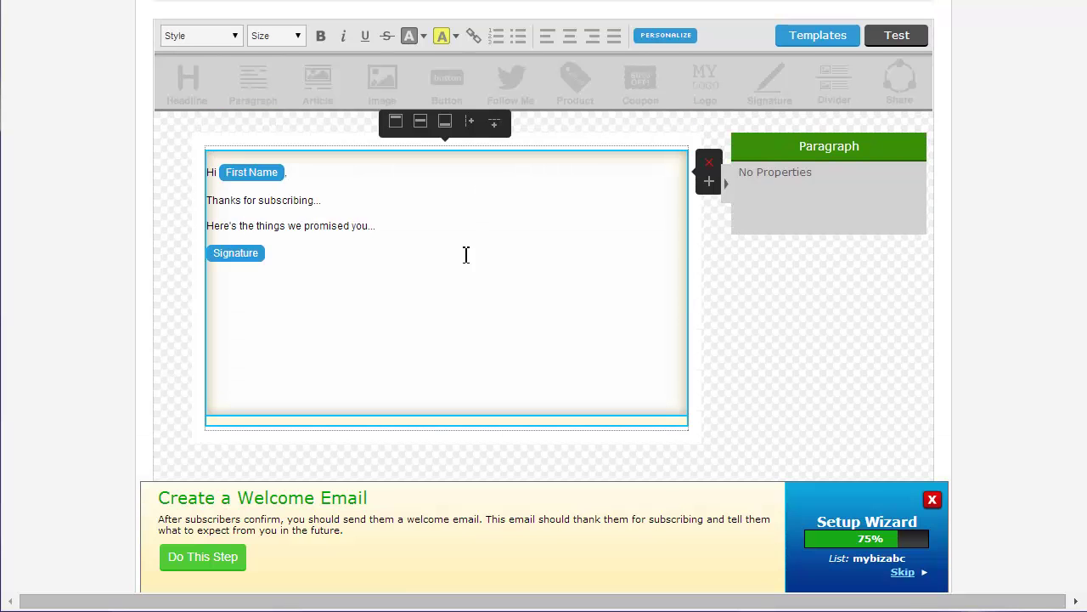
pyautogui.scroll(-4, 824, 333)
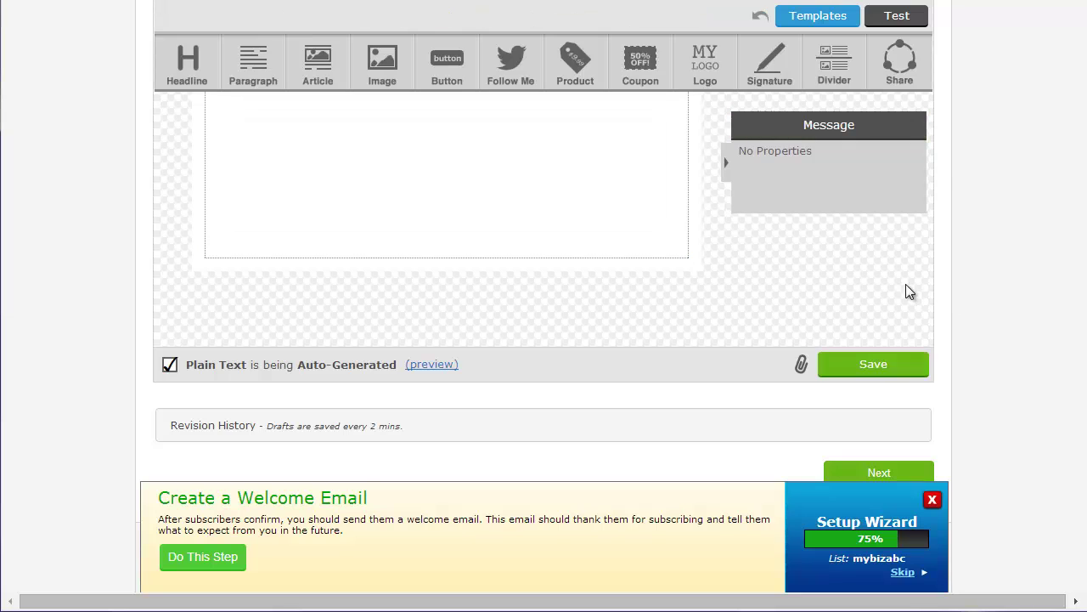
pyautogui.scroll(5, 906, 284)
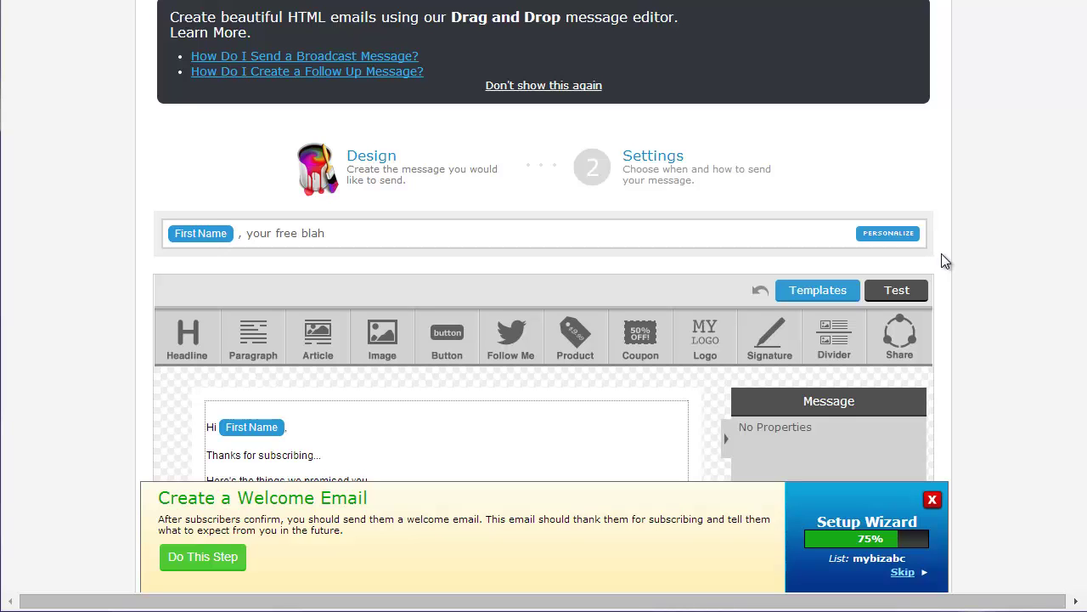
pyautogui.scroll(-3, 945, 259)
pyautogui.scroll(-2, 944, 272)
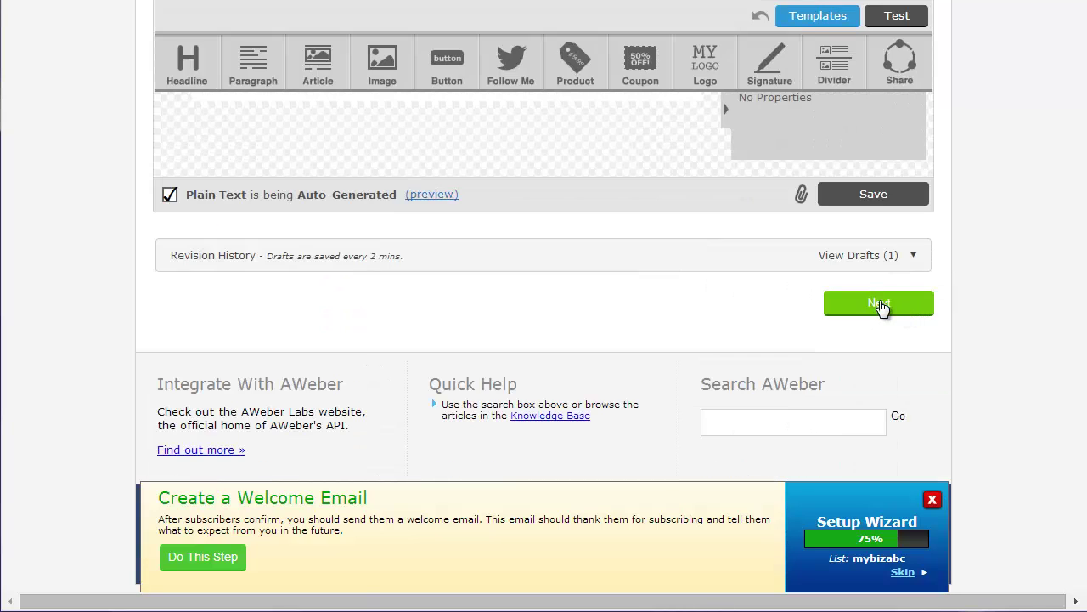
pyautogui.click(887, 306)
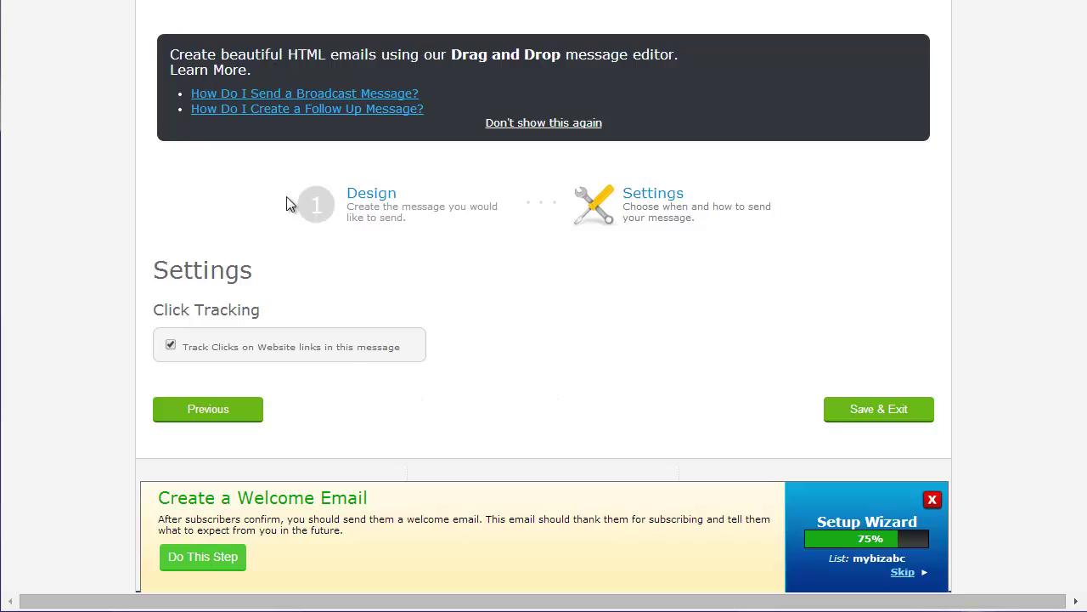
# Save the welcome email with its click tracking setting and exit to the follow up series
pyautogui.click(866, 414)
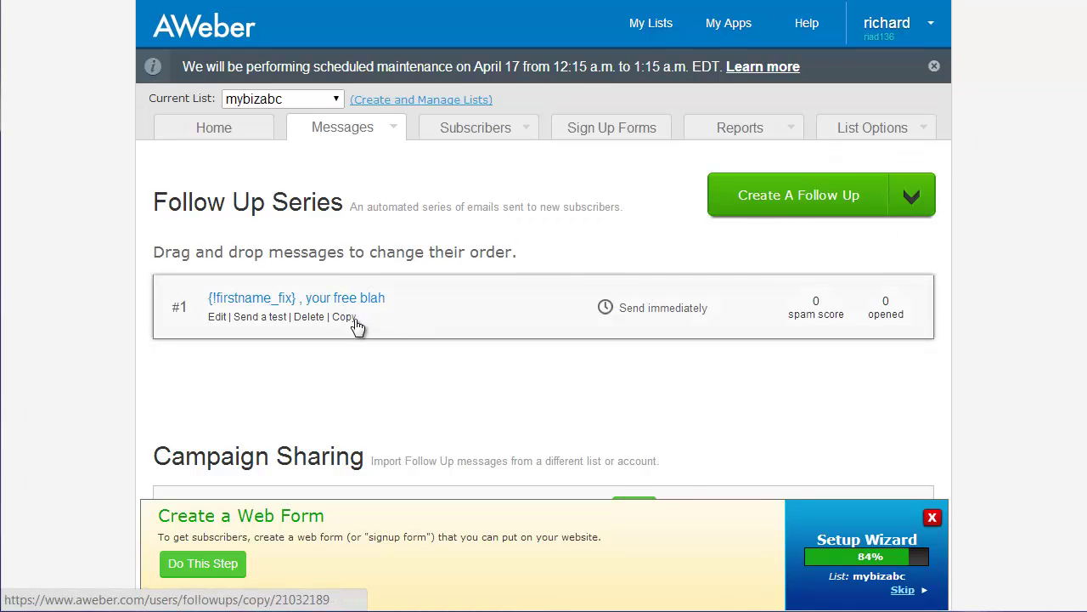
pyautogui.click(911, 204)
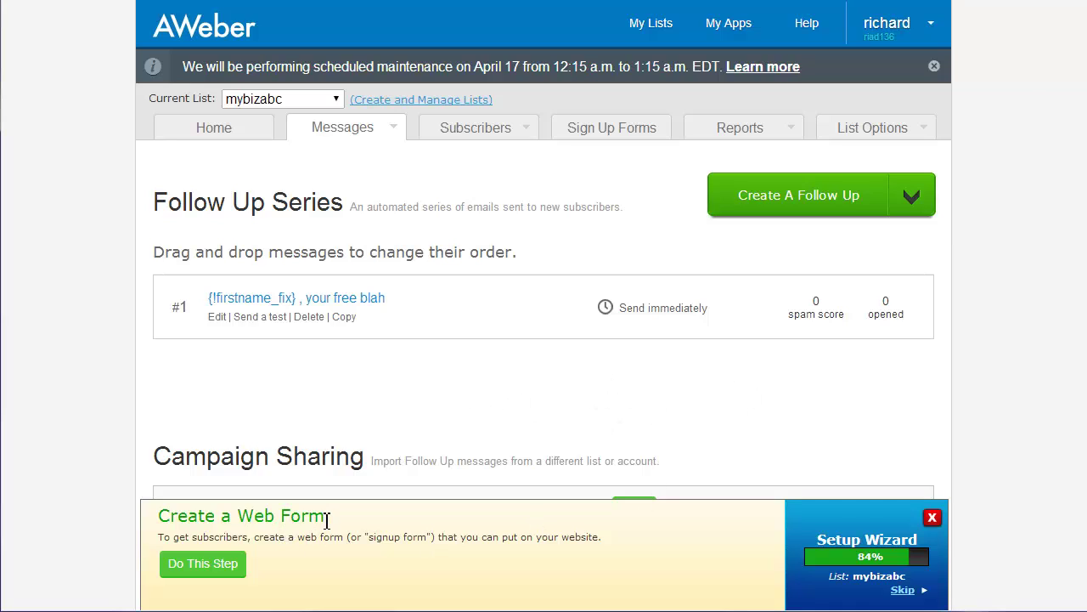
# Start the setup wizard's Create a Web Form step and dismiss the scheduled maintenance notice
pyautogui.moveTo(328, 516); pyautogui.dragTo(161, 512)
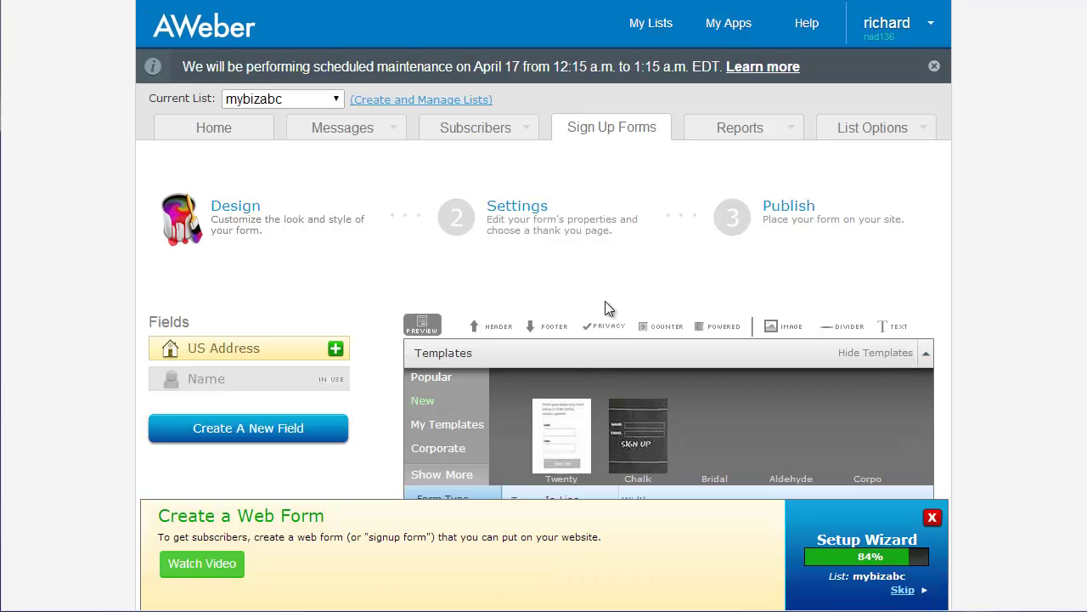
pyautogui.click(934, 68)
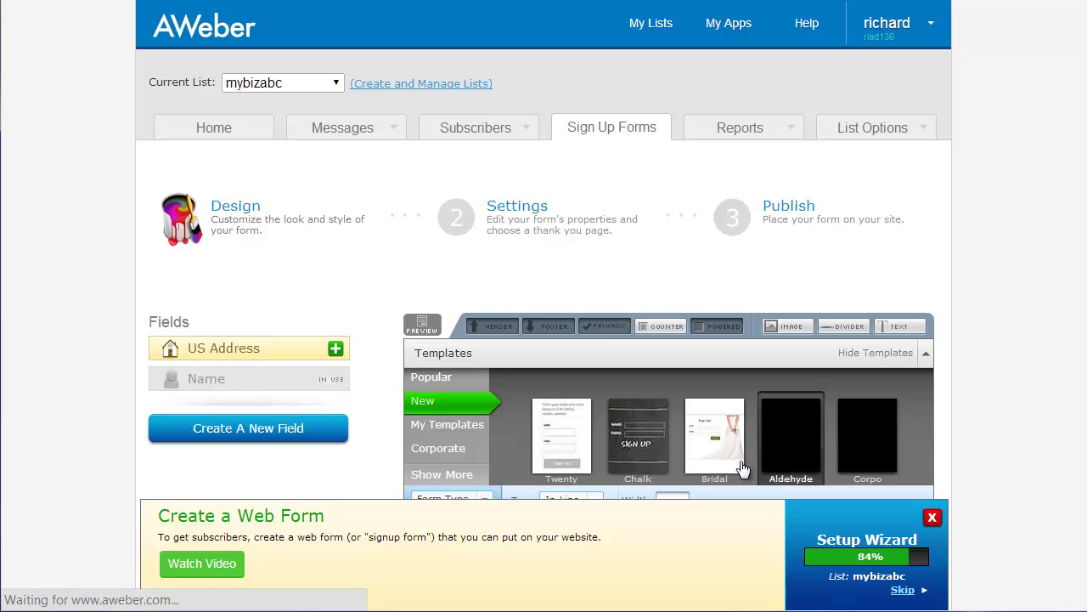
# Set the sign up form's header text to "Get a free XXX just enter your details below..." and save the header
pyautogui.scroll(-4, 856, 344)
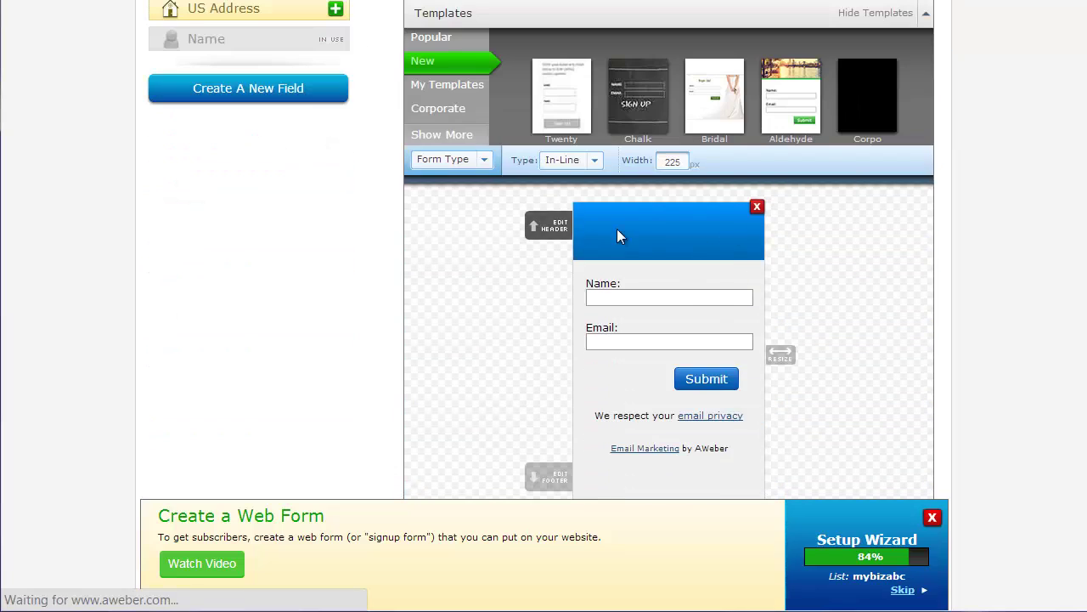
pyautogui.click(557, 227)
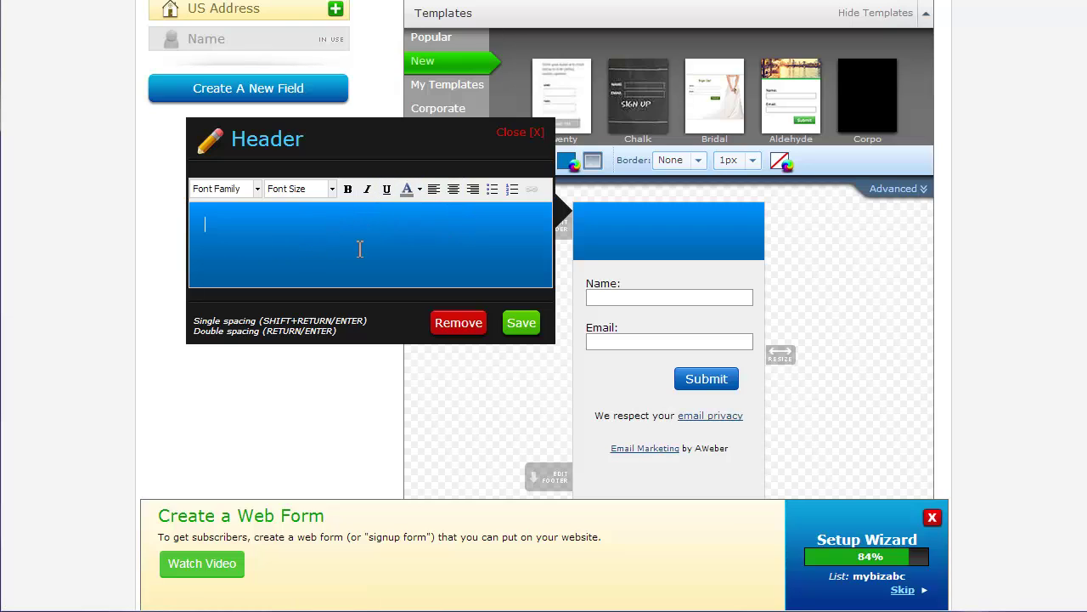
pyautogui.write('et a free XXX for')
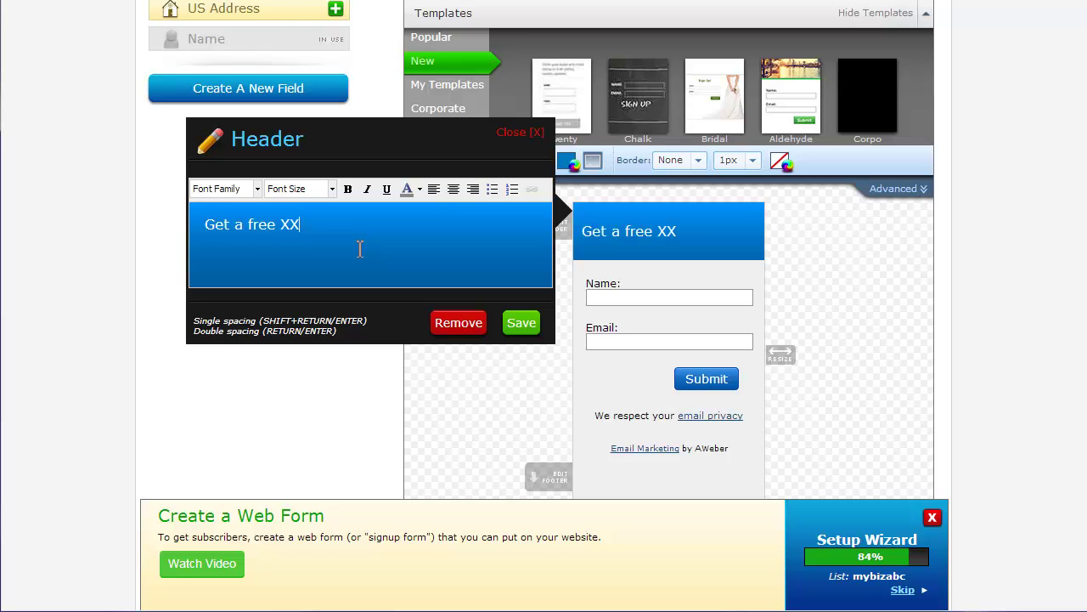
pyautogui.press('BackSpace')
pyautogui.press('BackSpace')
pyautogui.press('BackSpace')
pyautogui.write('just enter ')
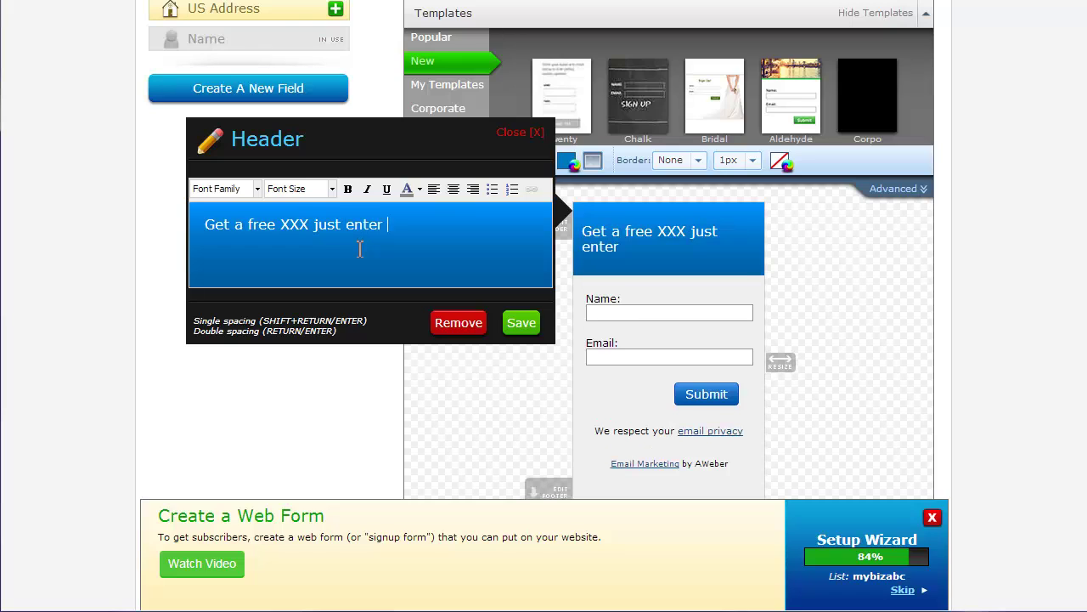
pyautogui.write('your details below...')
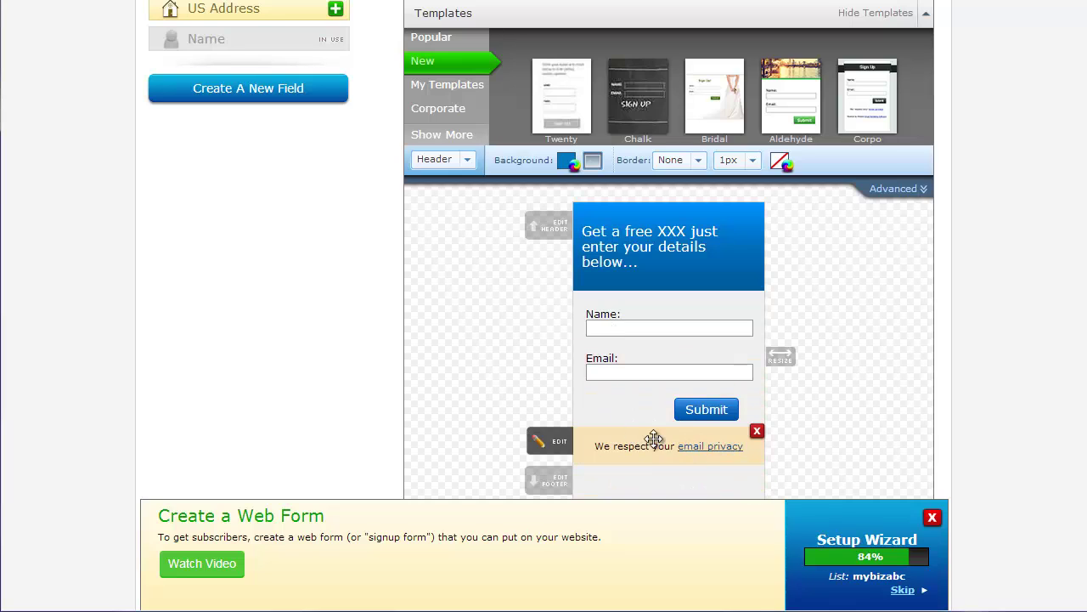
# Remove the email privacy note and the AWeber credit line from the form, and widen the form slightly
pyautogui.click(751, 440)
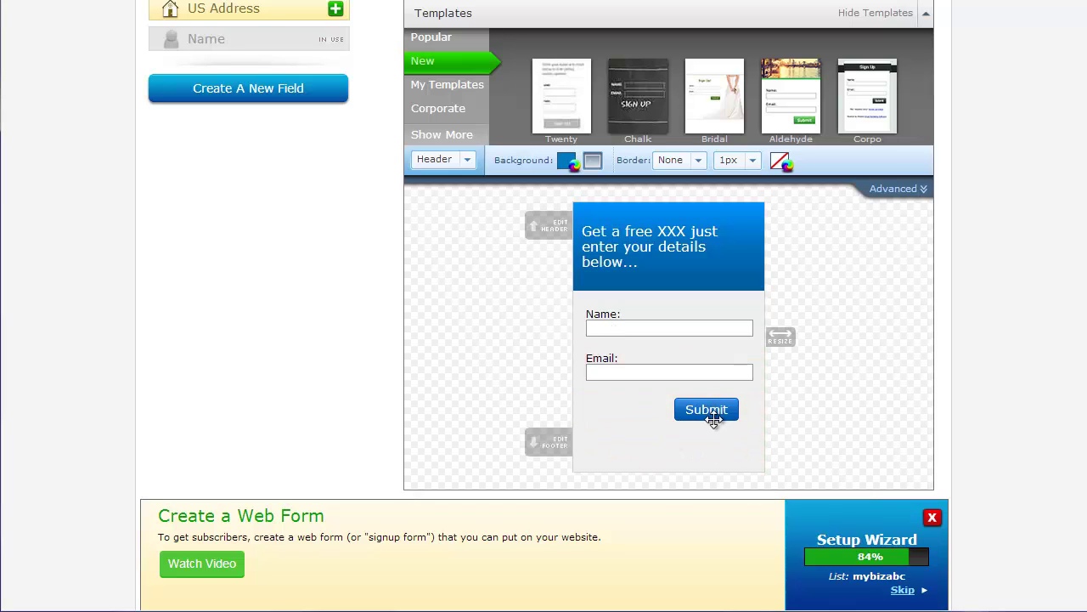
pyautogui.scroll(-1, 890, 338)
pyautogui.scroll(-3, 887, 338)
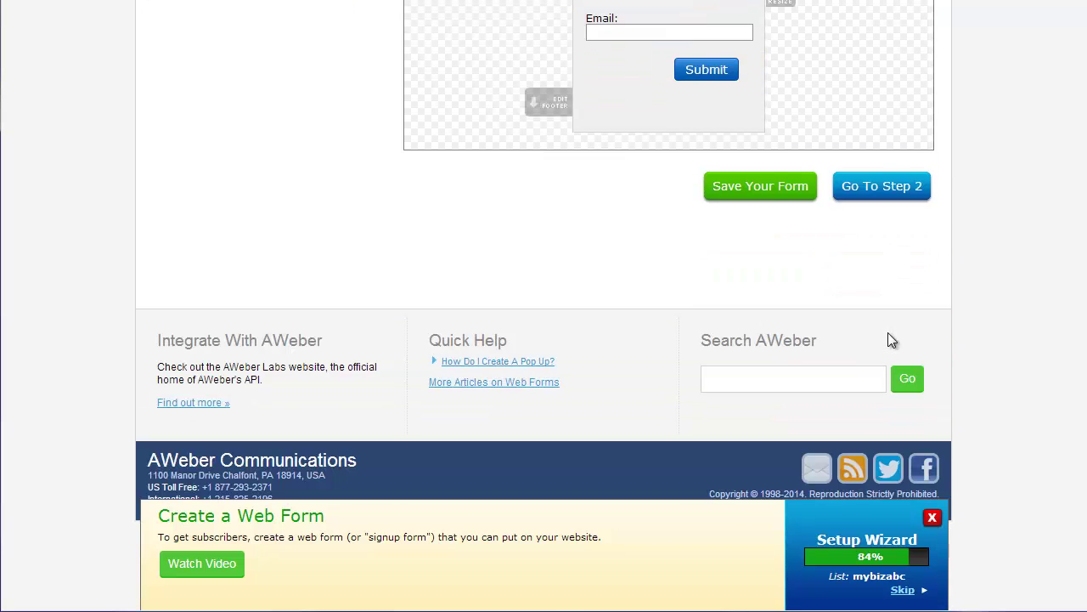
pyautogui.scroll(2, 825, 255)
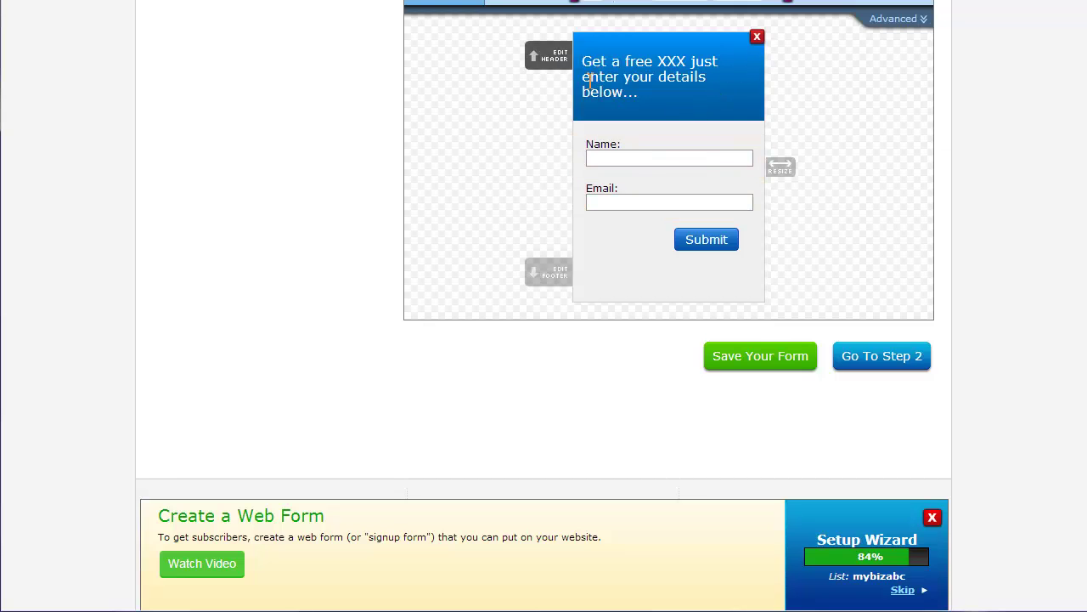
pyautogui.moveTo(780, 166); pyautogui.dragTo(819, 168)
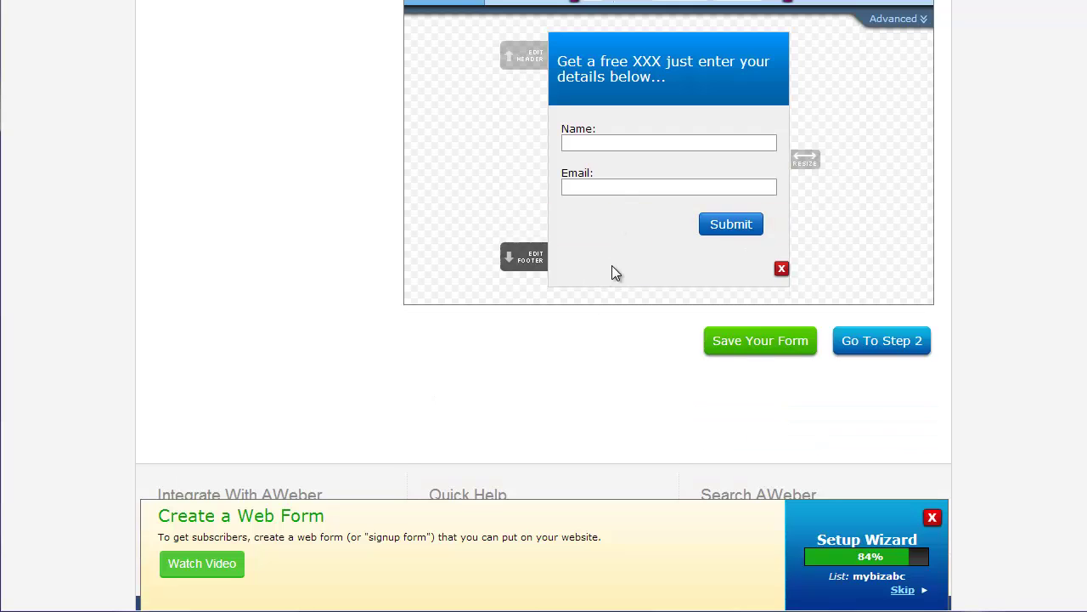
# Save the designed sign up form and proceed to its settings
pyautogui.moveTo(751, 345); pyautogui.dragTo(749, 345)
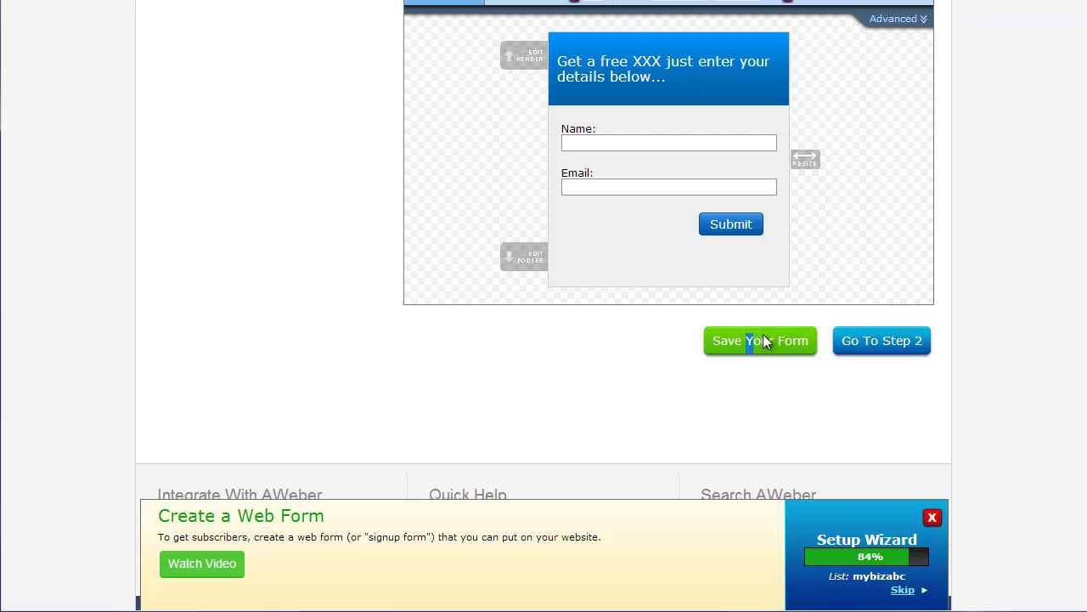
pyautogui.click(762, 339)
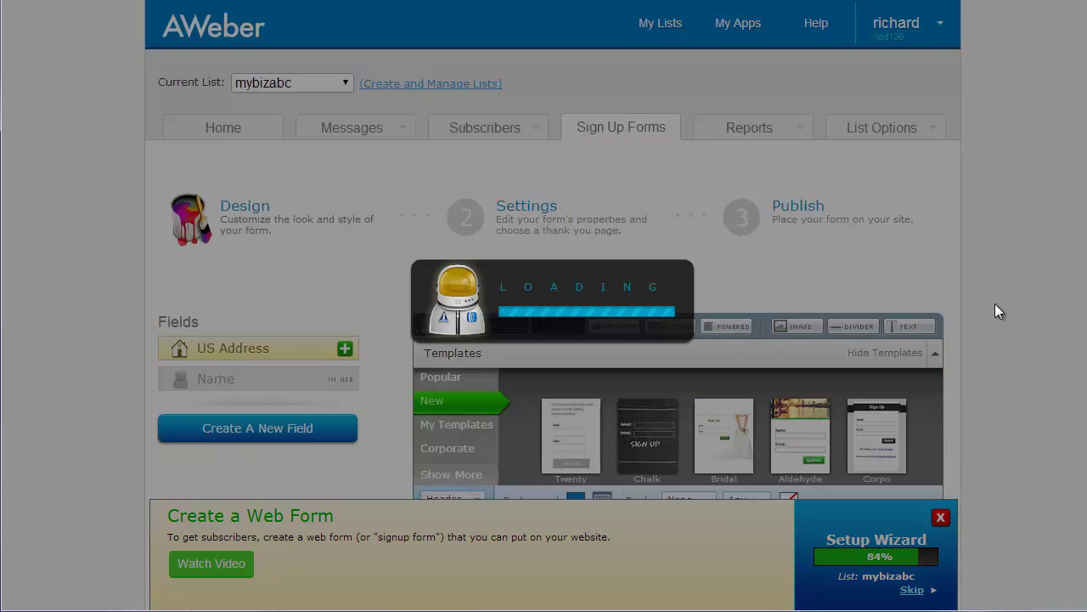
pyautogui.scroll(-10, 994, 317)
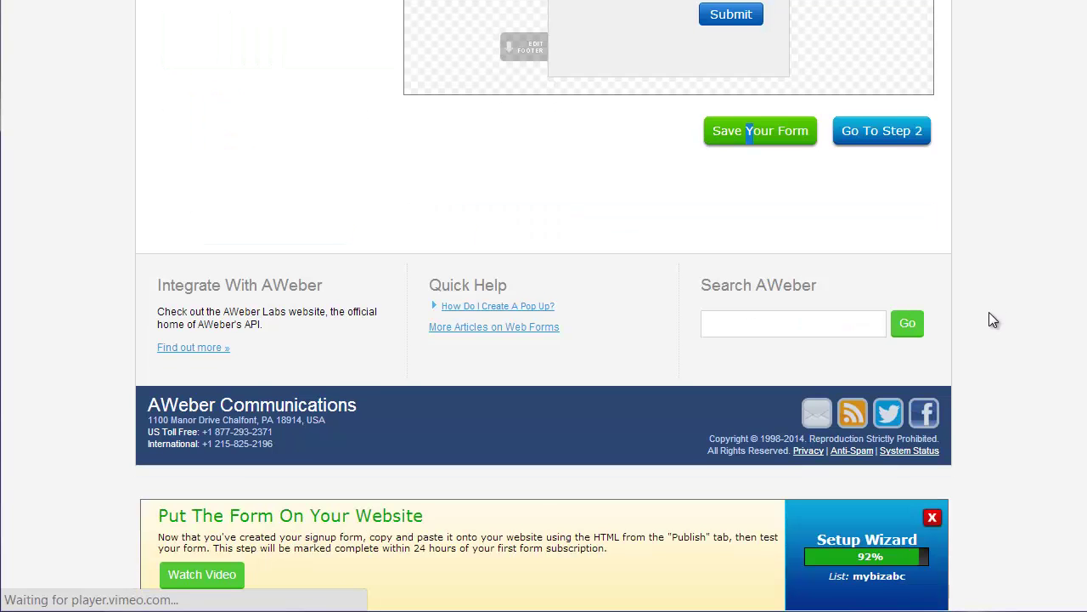
pyautogui.click(884, 134)
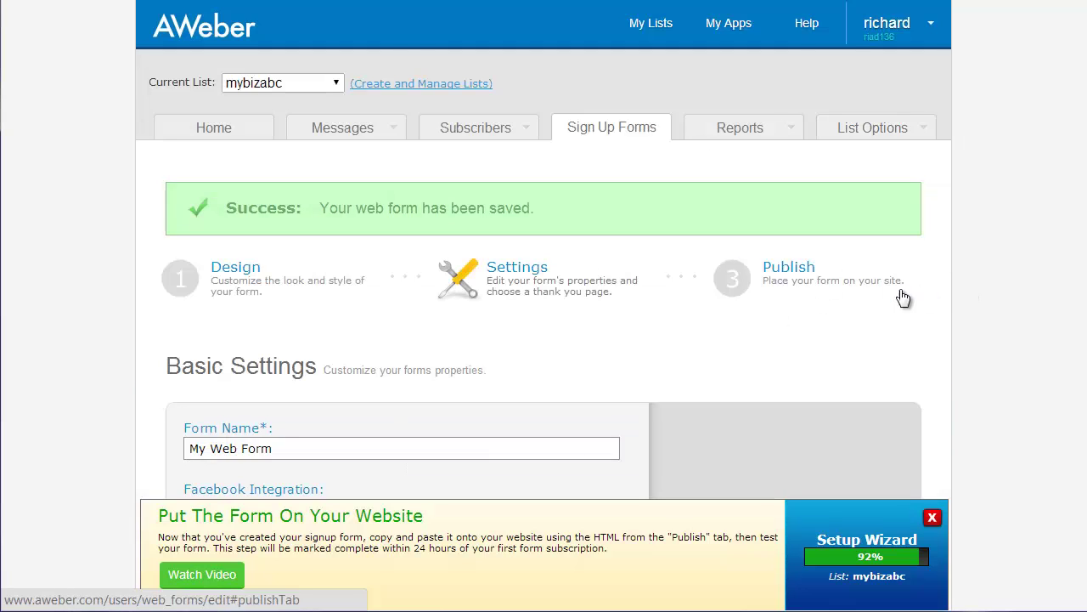
# Rename the form as My Social Web Form in its basic settings
pyautogui.scroll(-3, 862, 309)
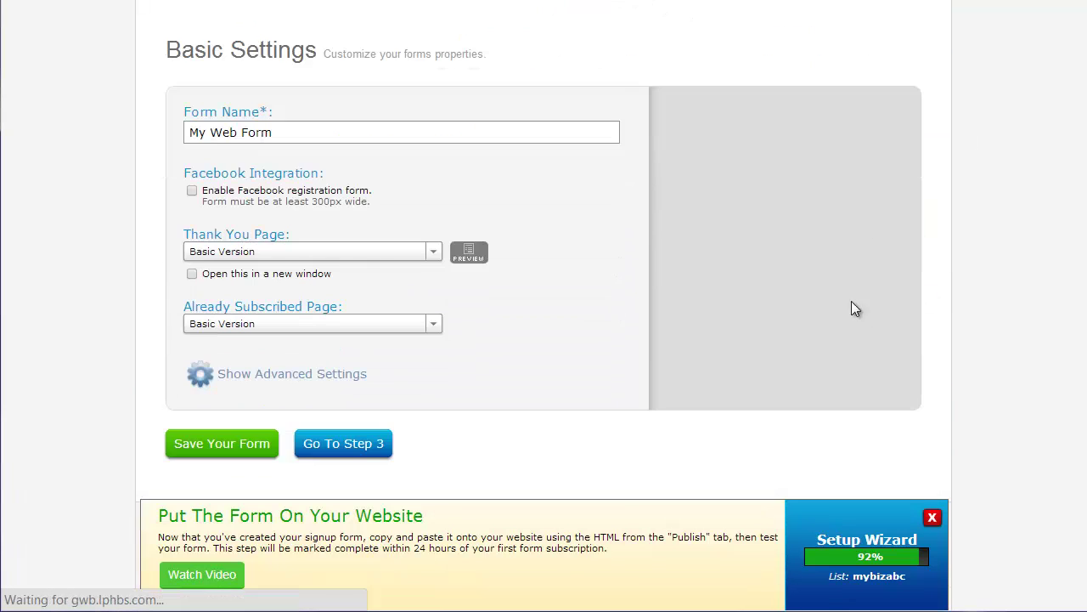
pyautogui.click(297, 134)
pyautogui.moveTo(303, 133); pyautogui.dragTo(176, 132)
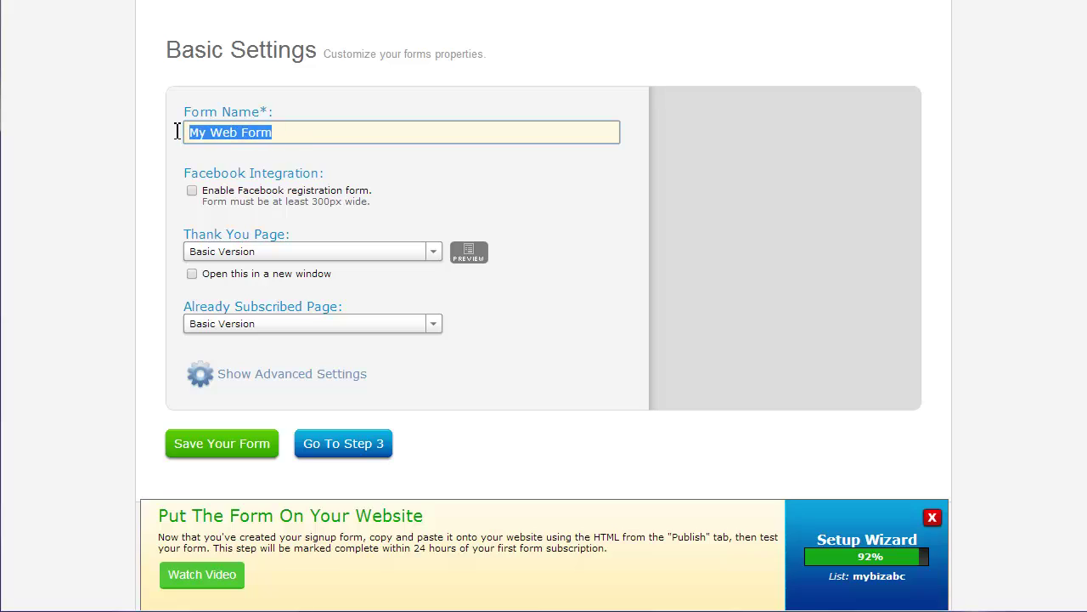
pyautogui.write('My Social W')
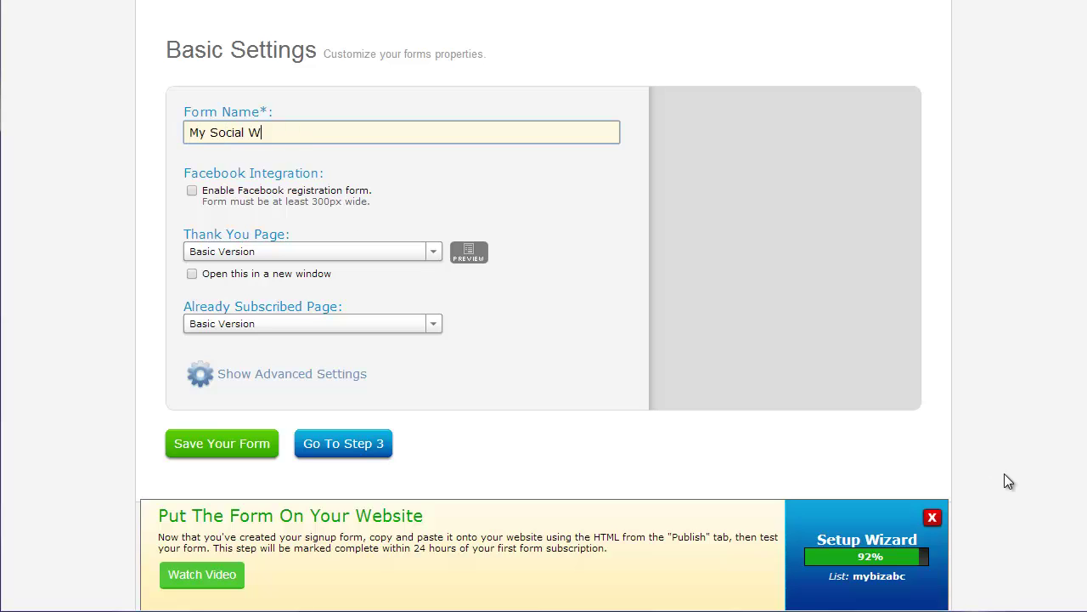
pyautogui.write('eb From')
# Preview the Basic Version thank you page and save the form settings
pyautogui.click(468, 253)
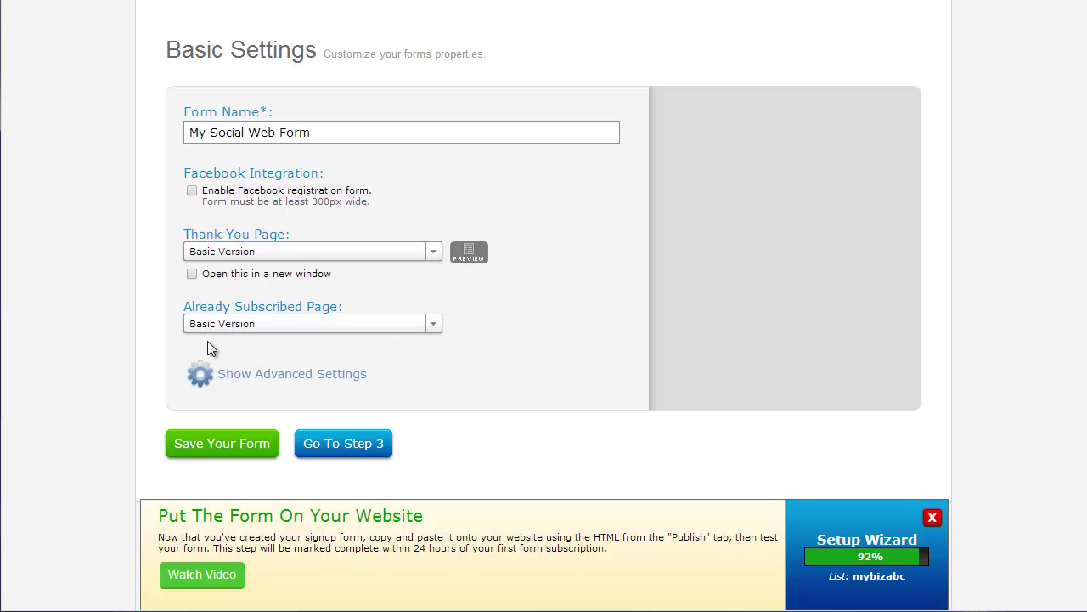
pyautogui.click(220, 444)
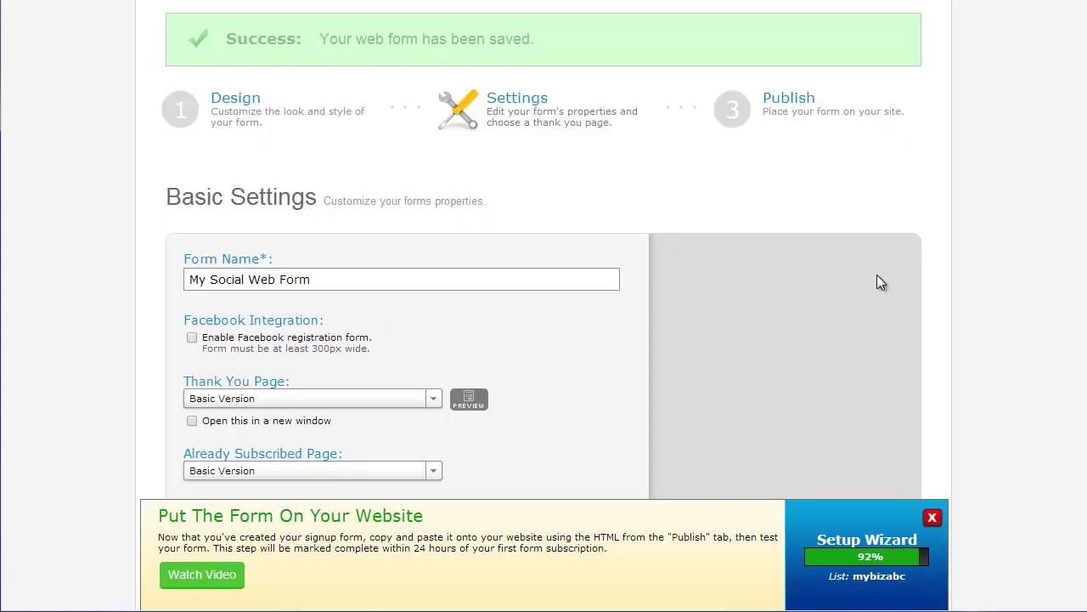
# Proceed to publishing the form and choose to have AWeber host it
pyautogui.scroll(-5, 878, 275)
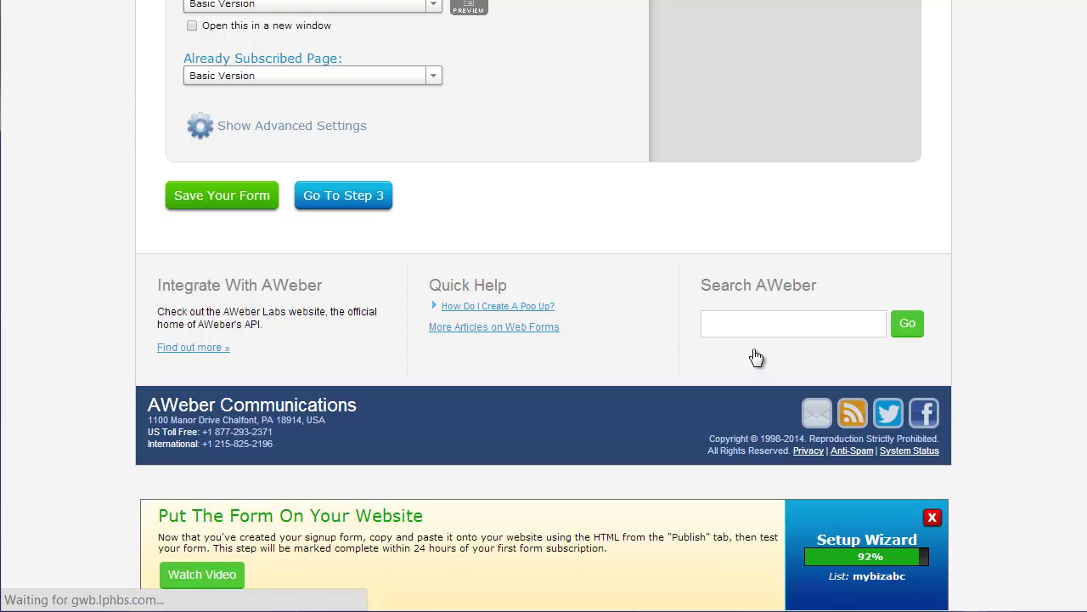
pyautogui.scroll(-2, 849, 302)
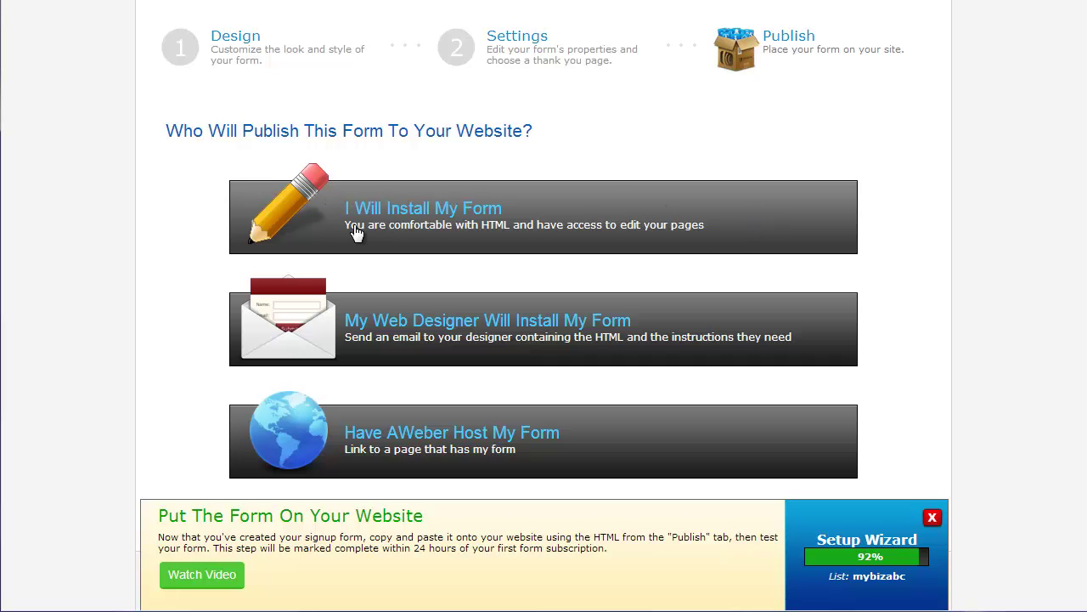
pyautogui.scroll(-1, 679, 360)
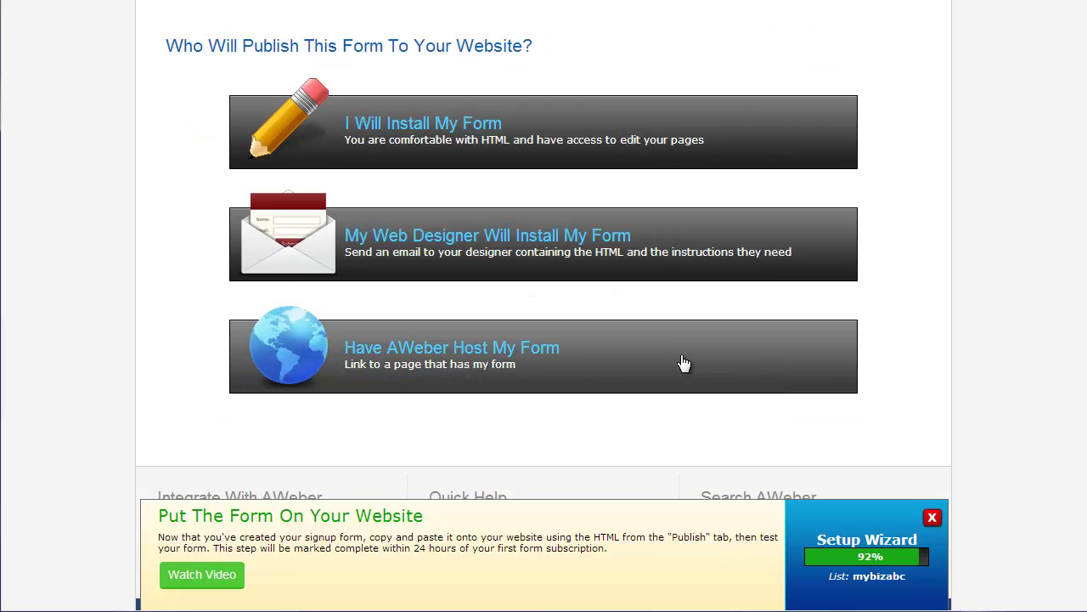
pyautogui.click(459, 358)
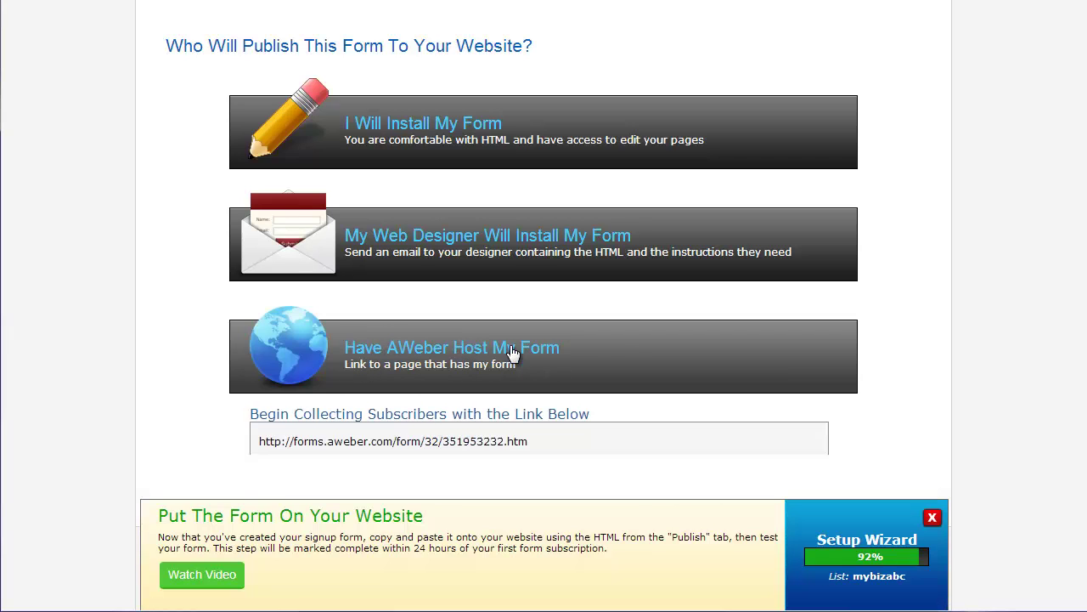
# Copy the full link of the hosted form
pyautogui.click(550, 450)
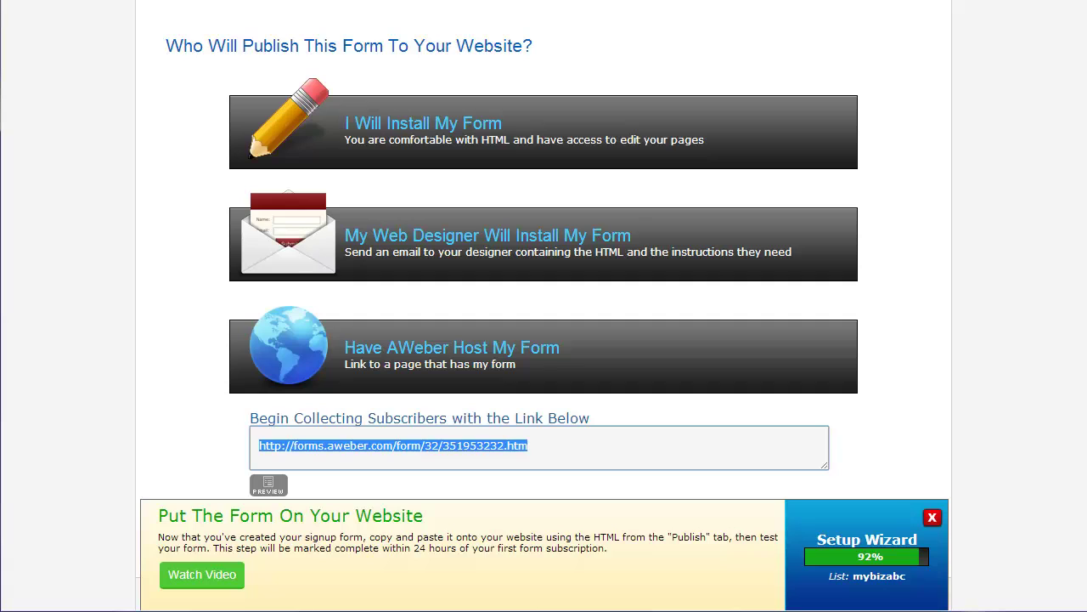
pyautogui.click(546, 448)
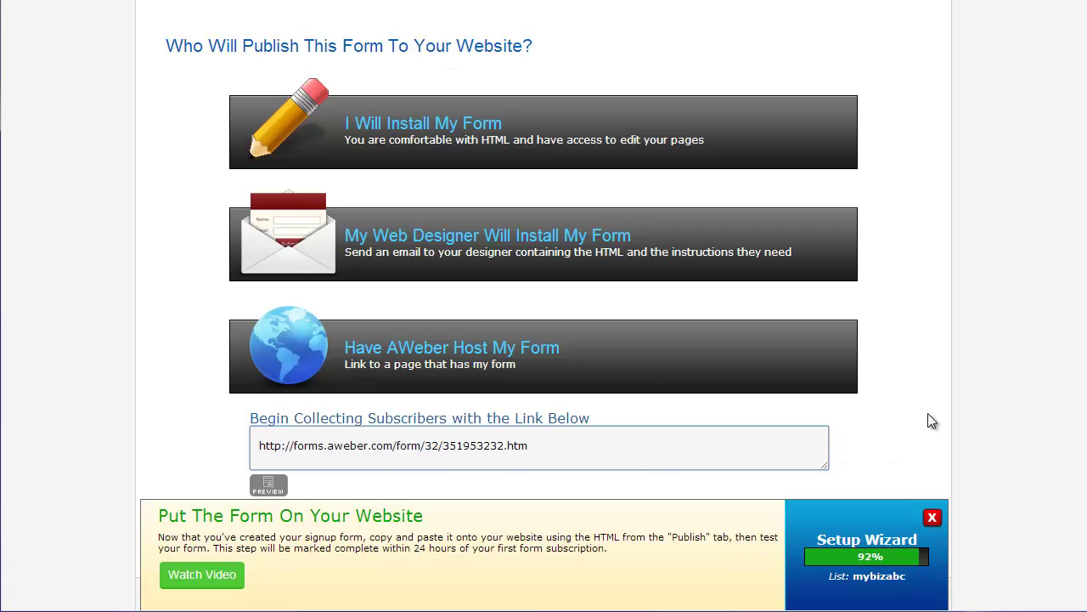
pyautogui.scroll(-2, 913, 405)
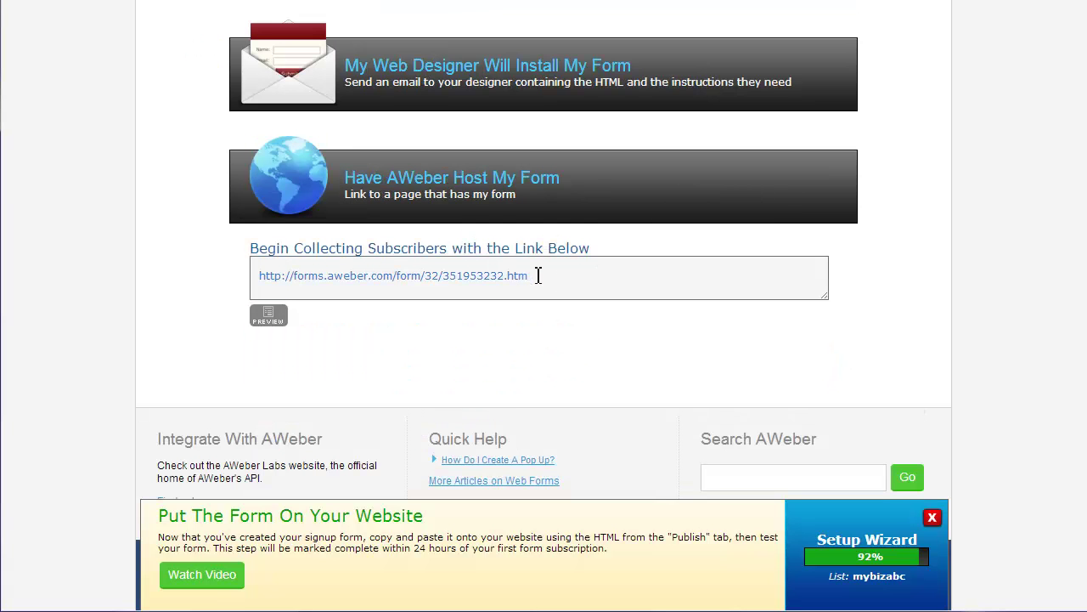
pyautogui.moveTo(546, 274); pyautogui.dragTo(255, 273)
pyautogui.hotkey('ctrl', 'c')
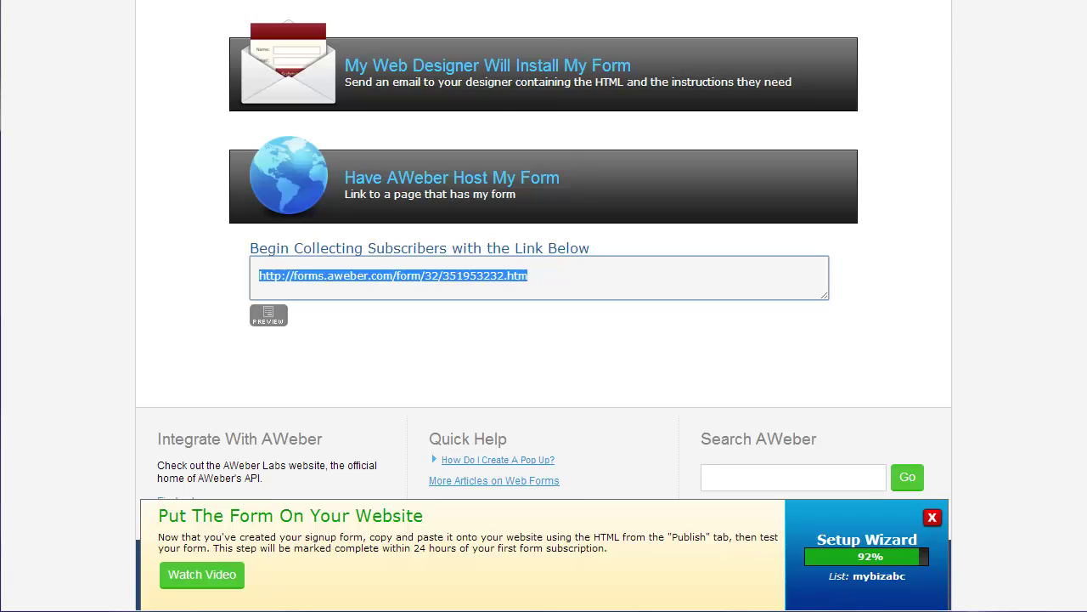
# Open the copied form link in a new browser tab
pyautogui.hotkey('ctrl', 't')
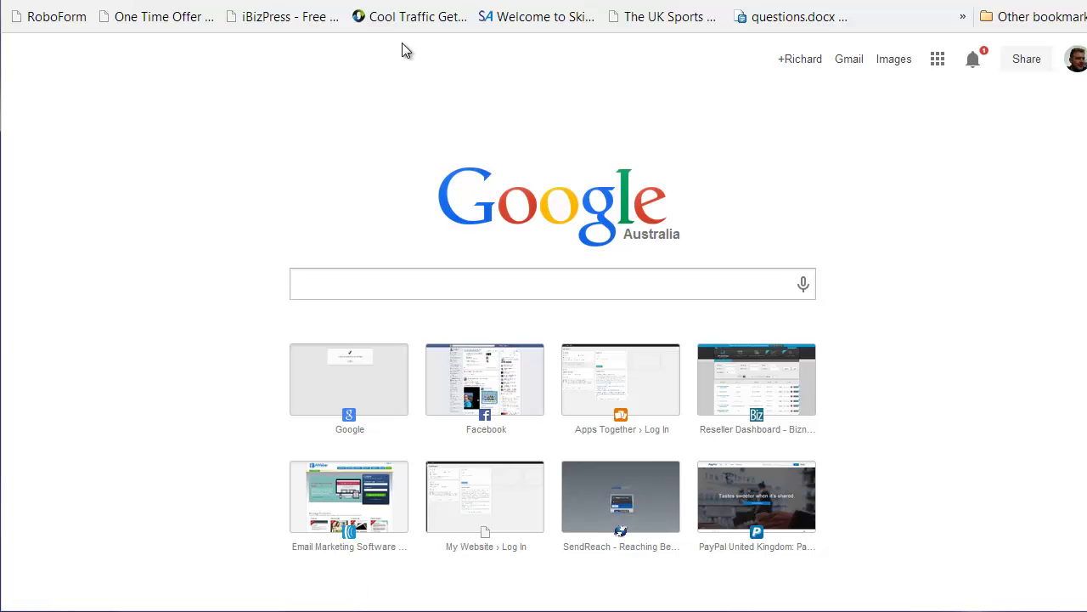
pyautogui.hotkey('ctrl', 'v')
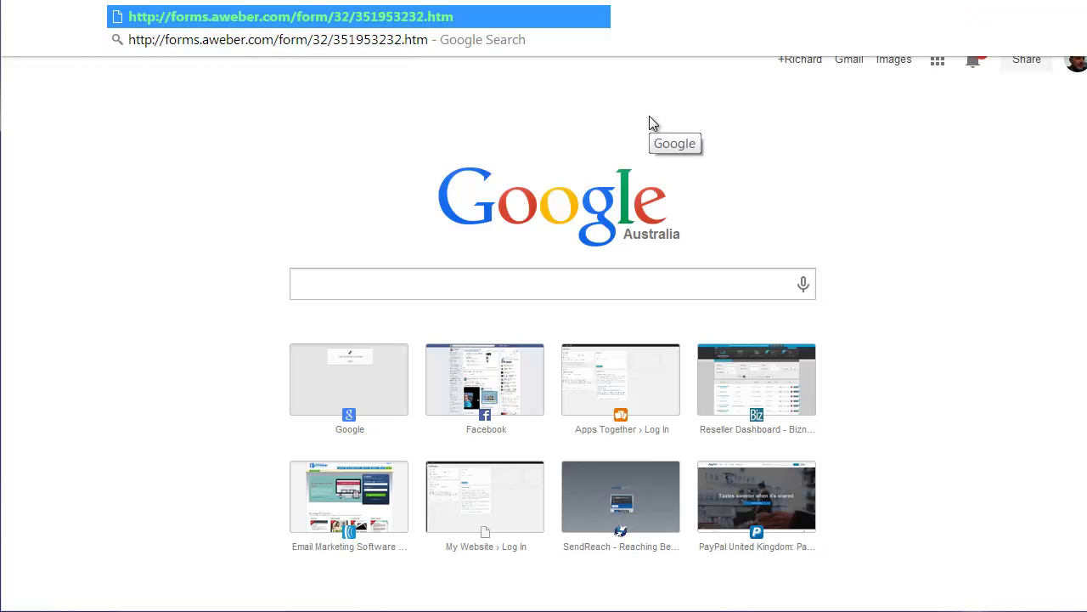
pyautogui.click(251, 23)
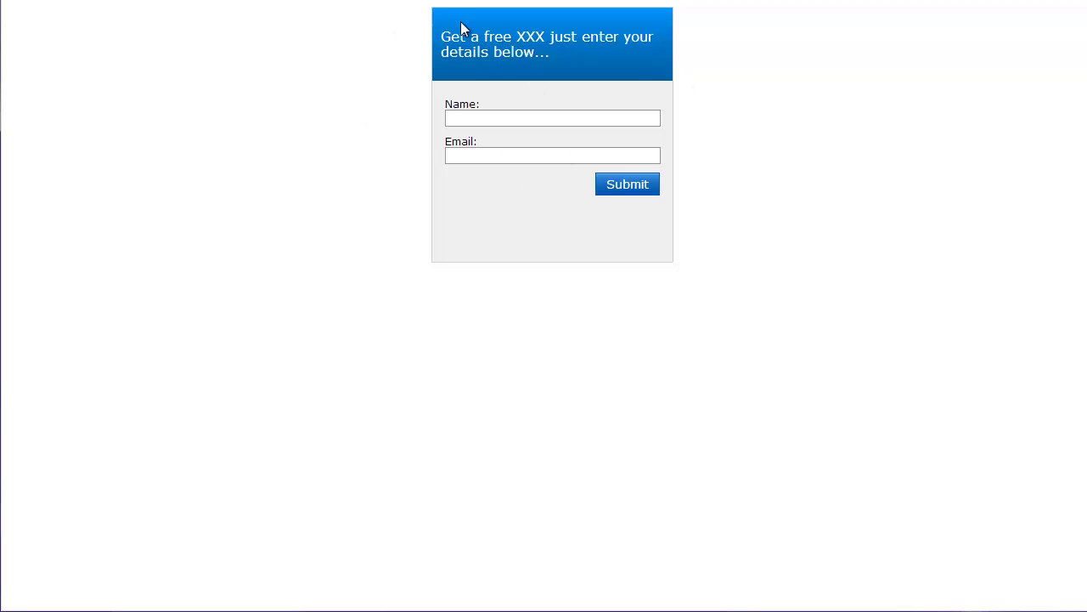
# Enter the test subscriber's first name in the hosted sign up form
pyautogui.click(473, 120)
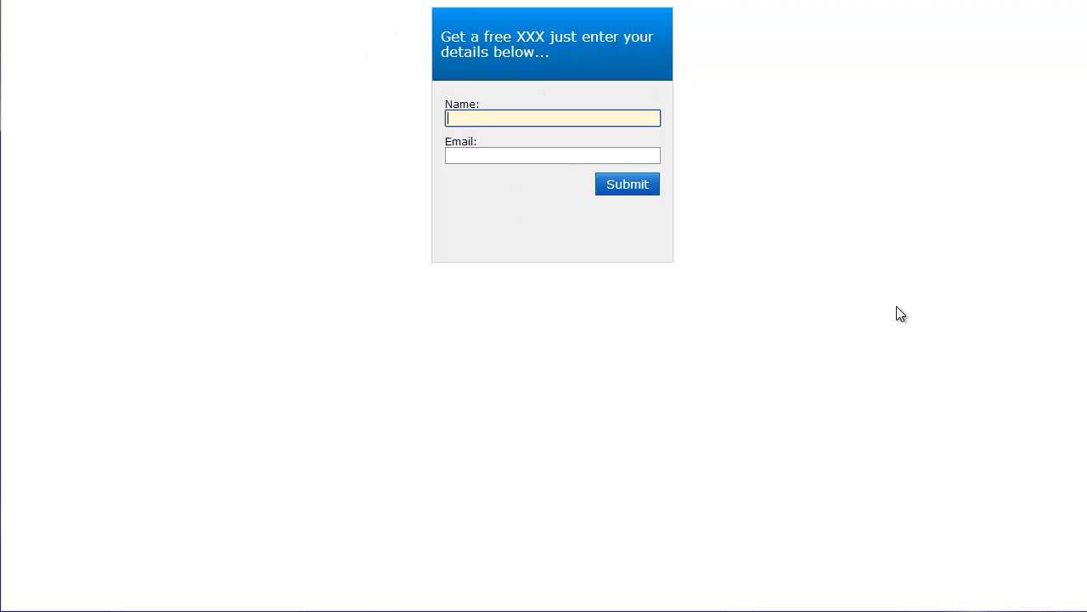
pyautogui.write('rich')
pyautogui.press('Tab')
pyautogui.write('ri')
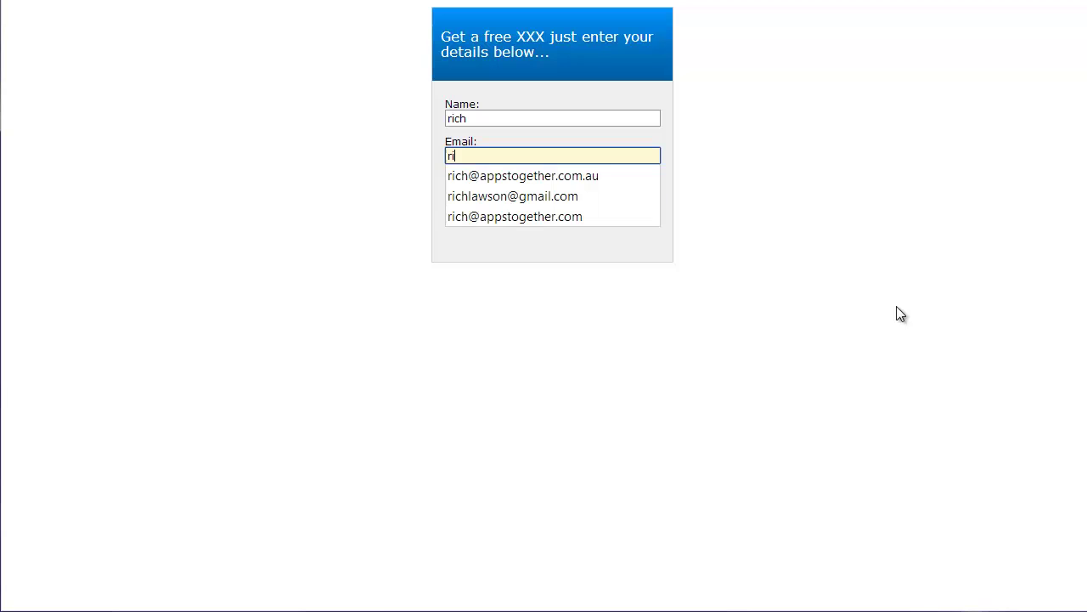
pyautogui.write('ch@a')
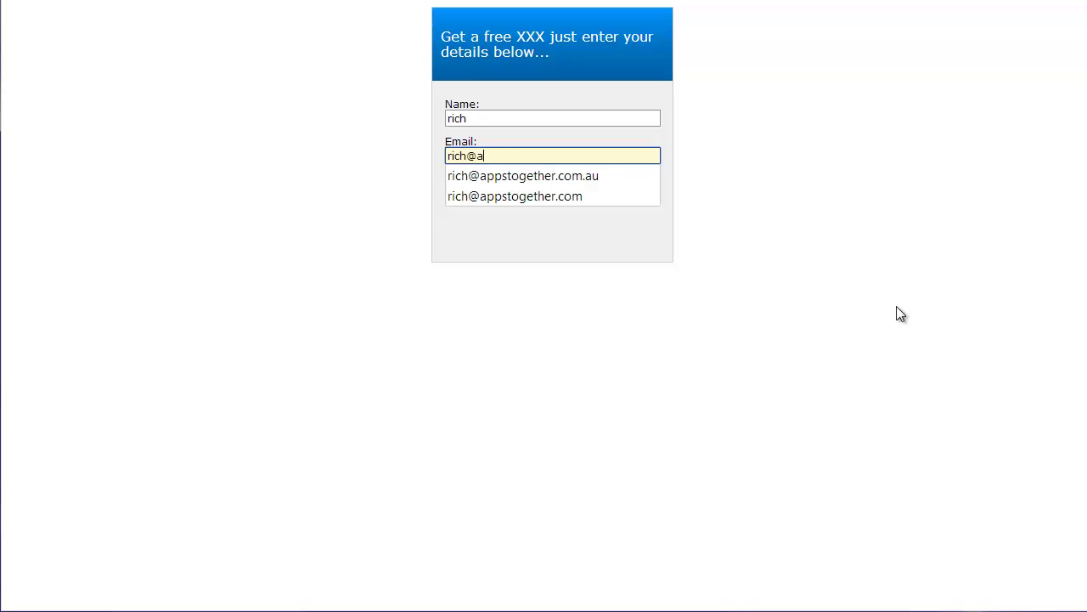
pyautogui.press('BackSpace')
pyautogui.press('BackSpace')
pyautogui.press('BackSpace')
pyautogui.press('BackSpace')
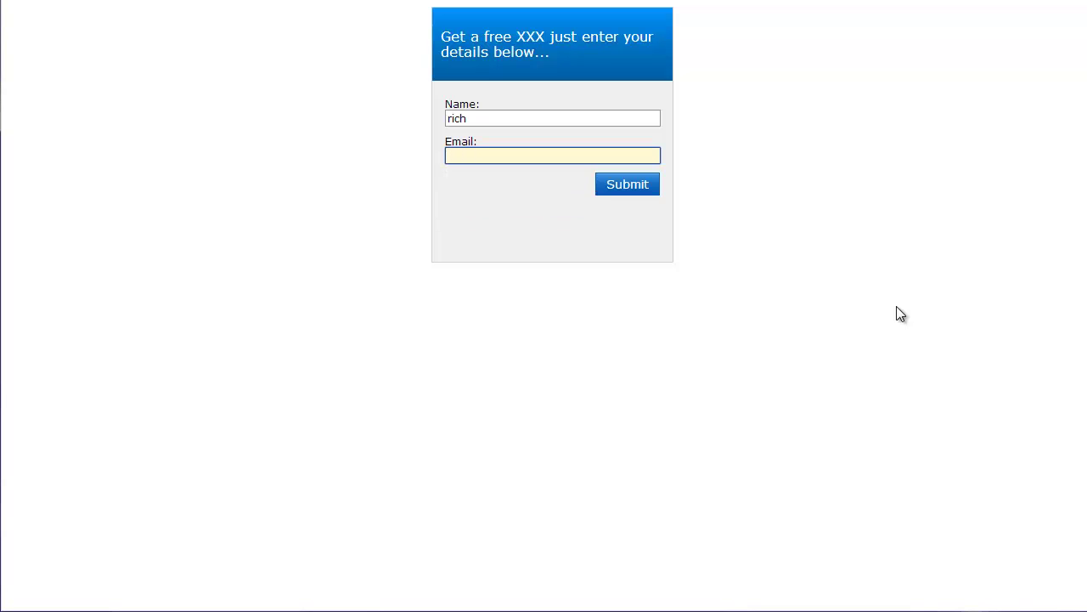
pyautogui.write('r')
pyautogui.press('BackSpace')
pyautogui.press('BackSpace')
pyautogui.press('BackSpace')
# Fill in the test subscriber's email address from the saved suggestions and submit the sign up form
pyautogui.write('r')
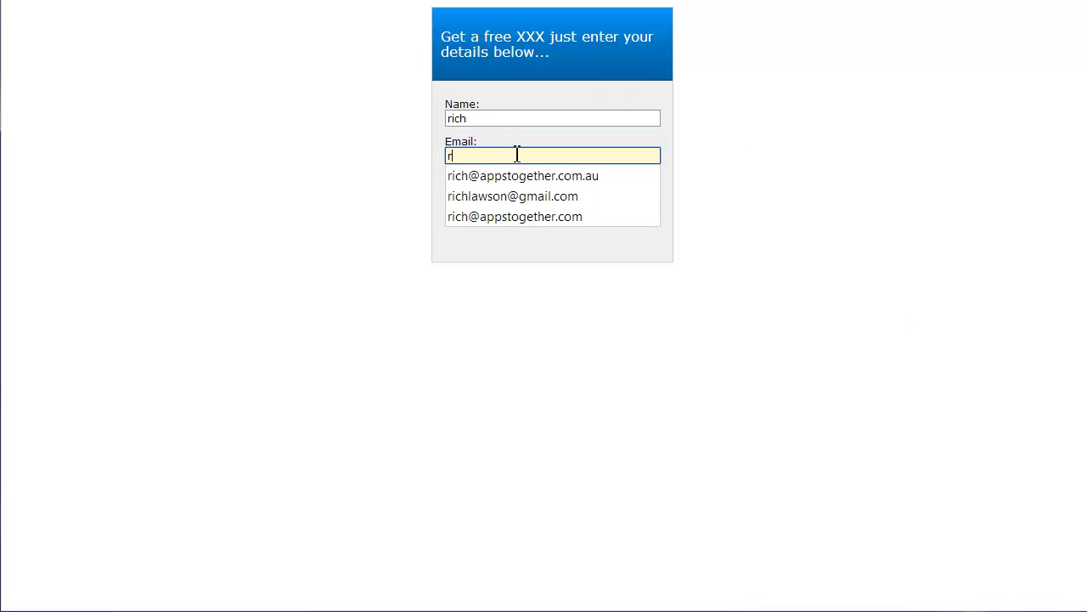
pyautogui.click(532, 219)
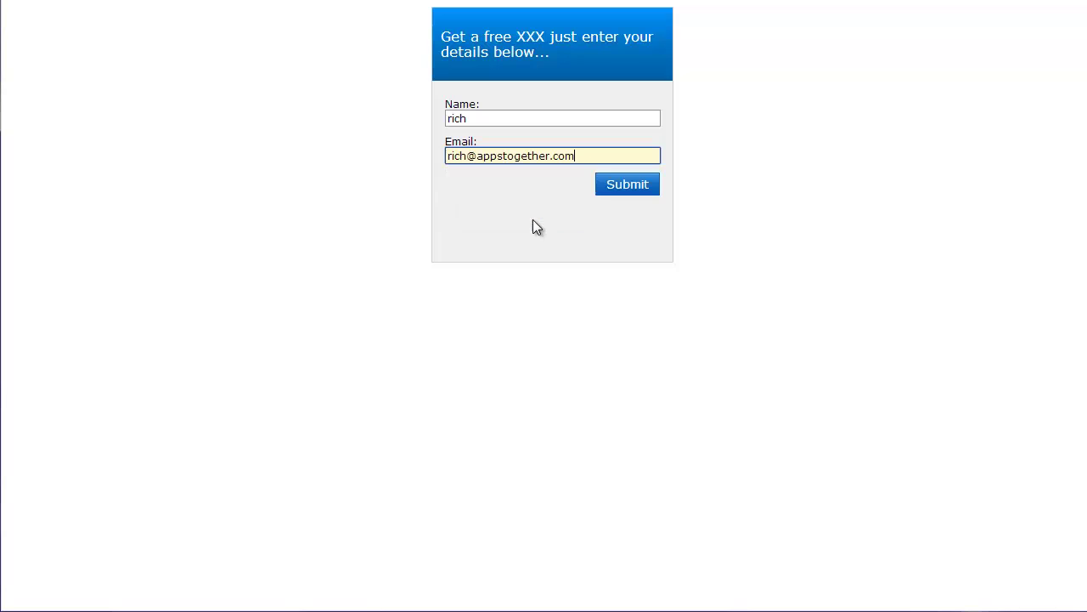
pyautogui.click(621, 184)
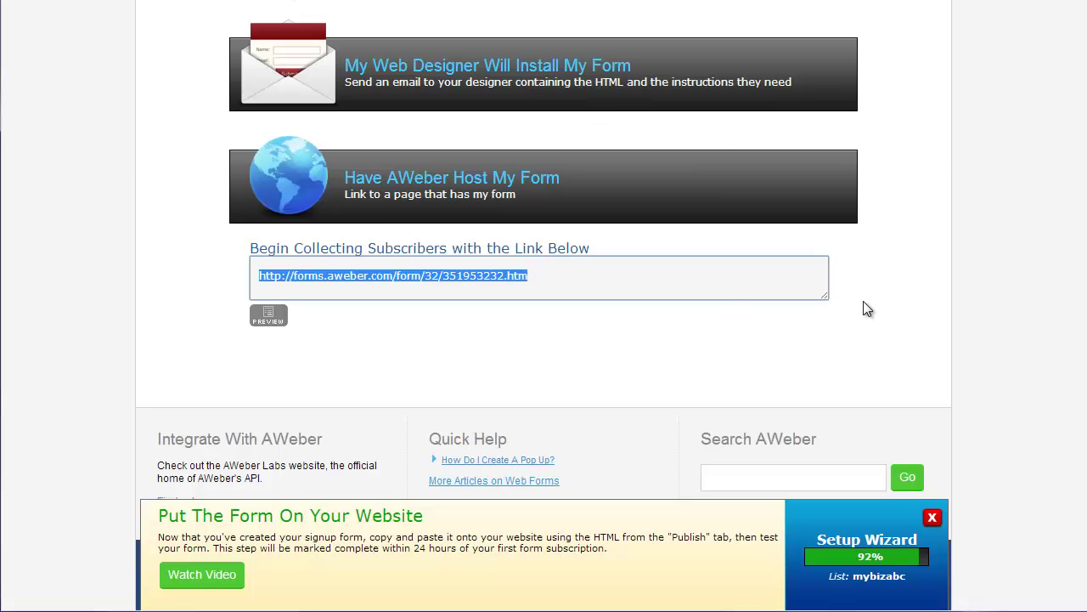
# Return to AWeber and open the subscriber management page for the mybizabc list
pyautogui.scroll(5, 866, 309)
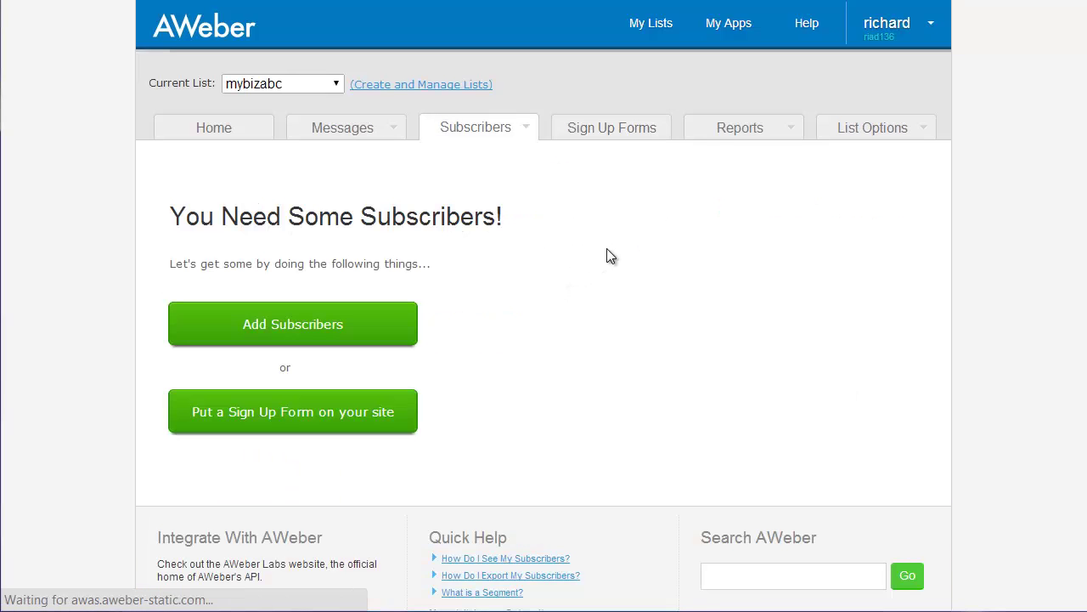
pyautogui.scroll(-3, 611, 212)
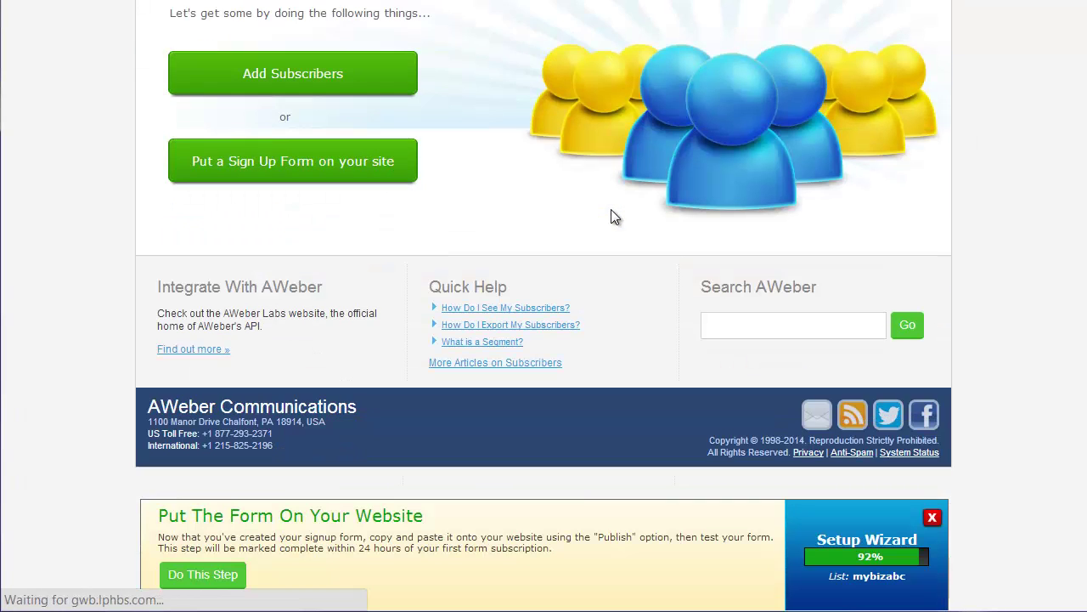
pyautogui.scroll(3, 648, 222)
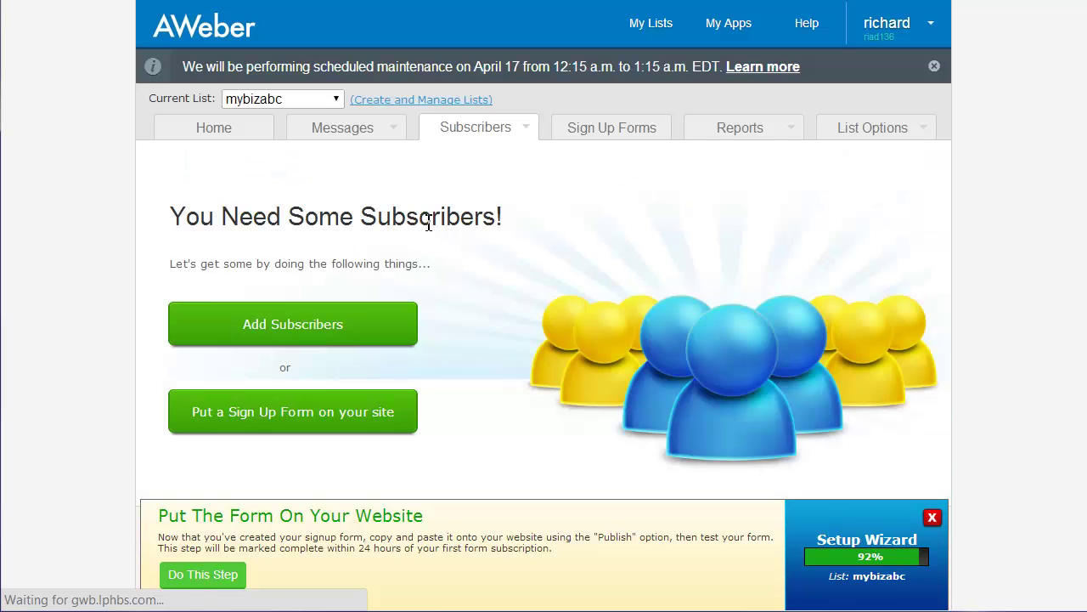
# Reload the Manage Subscribers page to check for the test sign-up, and dismiss the scheduled maintenance notice
pyautogui.moveTo(514, 136)
pyautogui.click(505, 158)
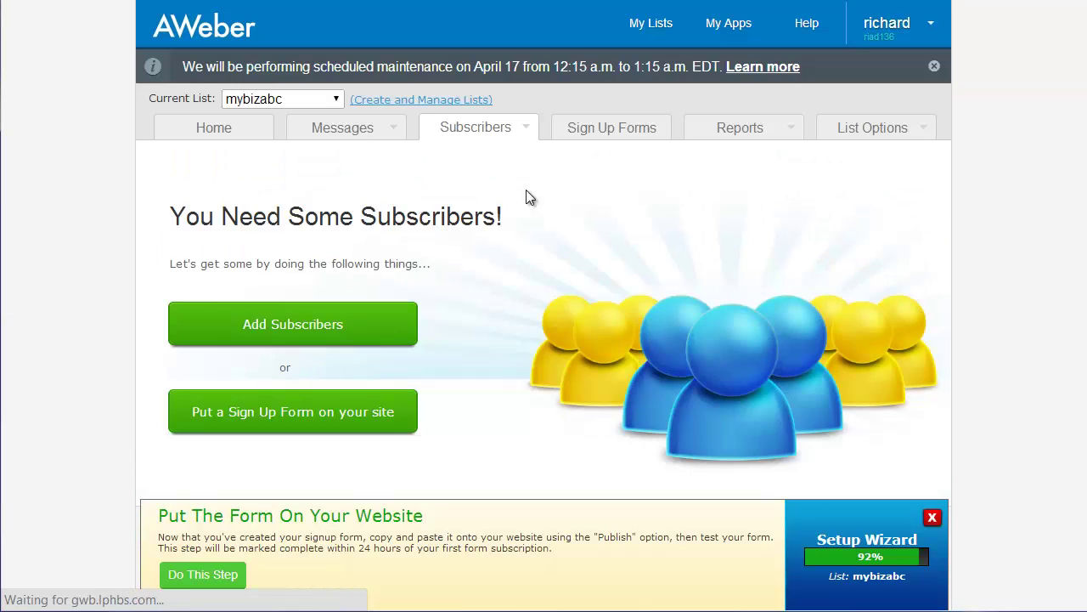
pyautogui.moveTo(507, 134)
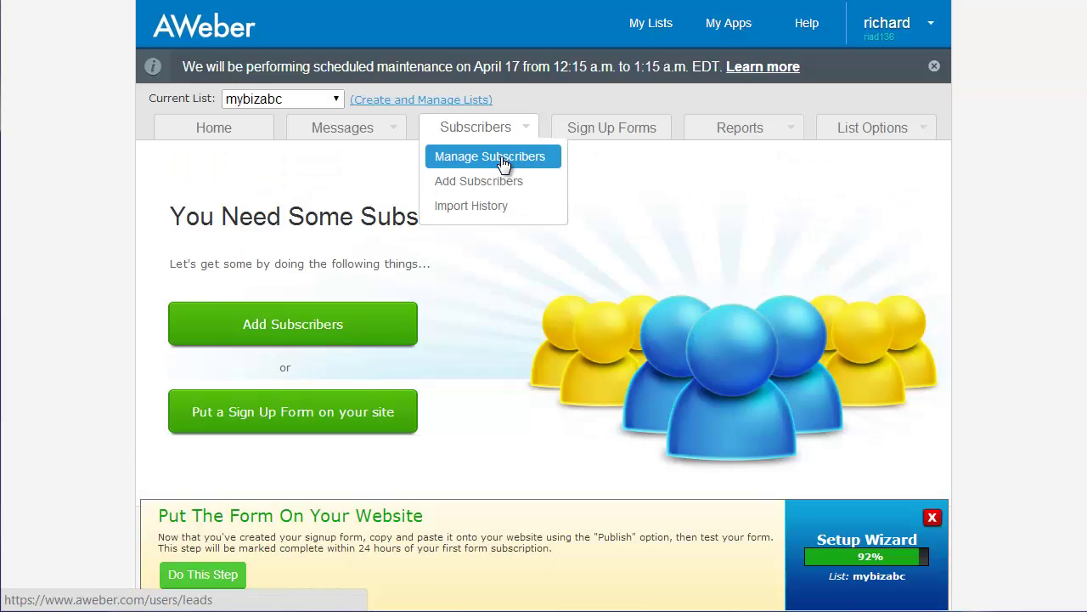
pyautogui.click(505, 158)
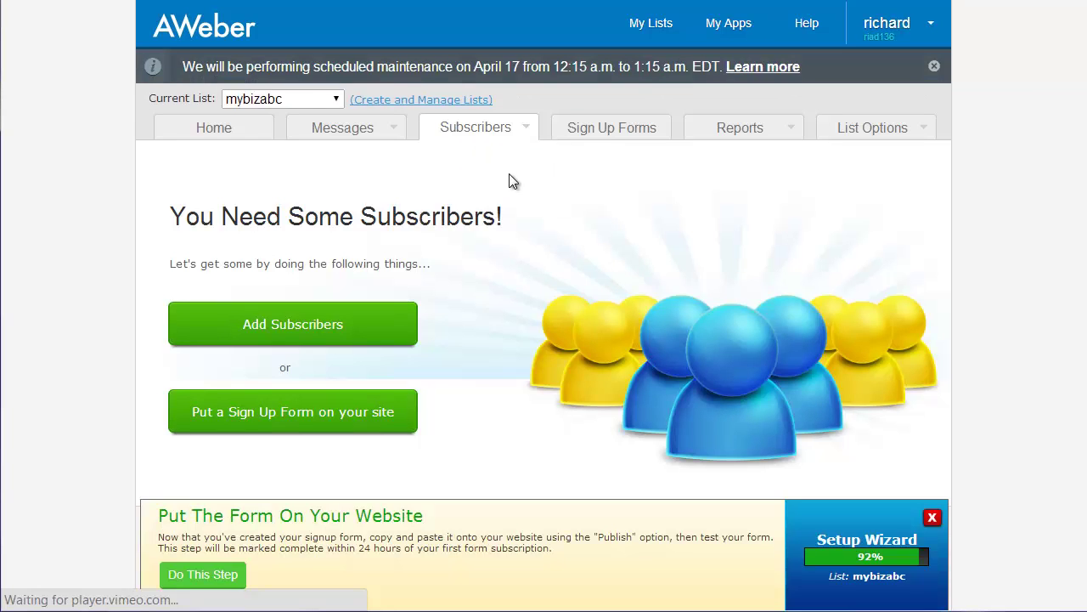
pyautogui.scroll(-3, 549, 218)
pyautogui.scroll(3, 549, 217)
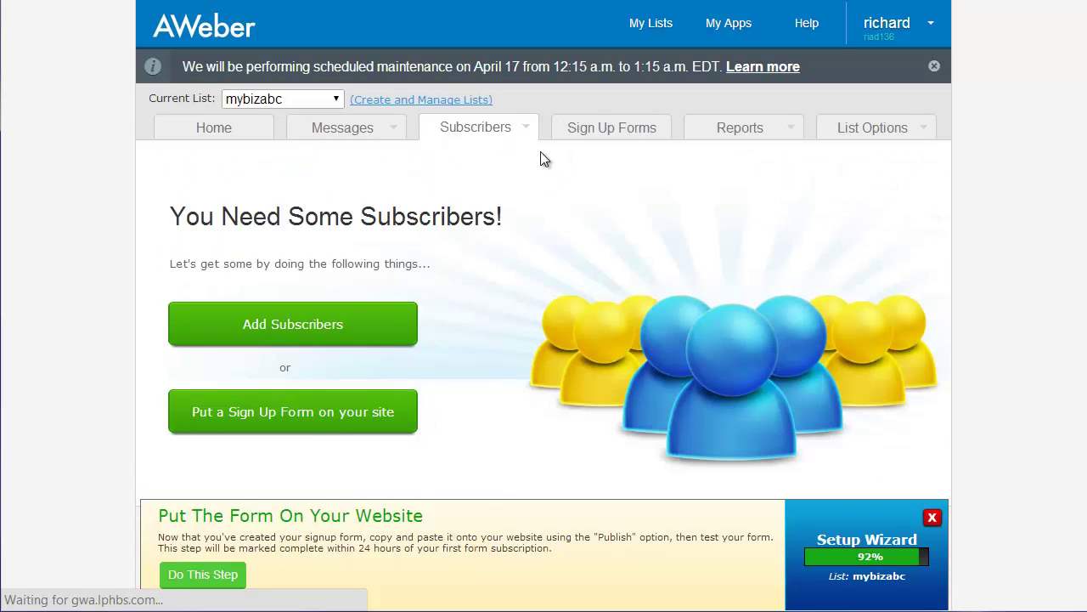
pyautogui.moveTo(510, 127)
pyautogui.click(511, 160)
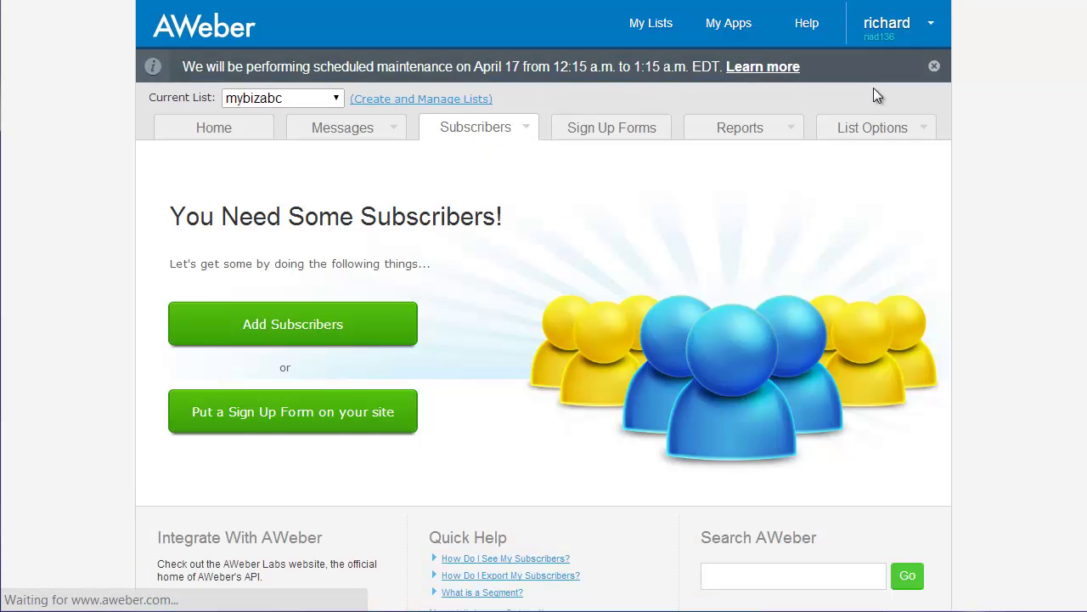
pyautogui.click(934, 67)
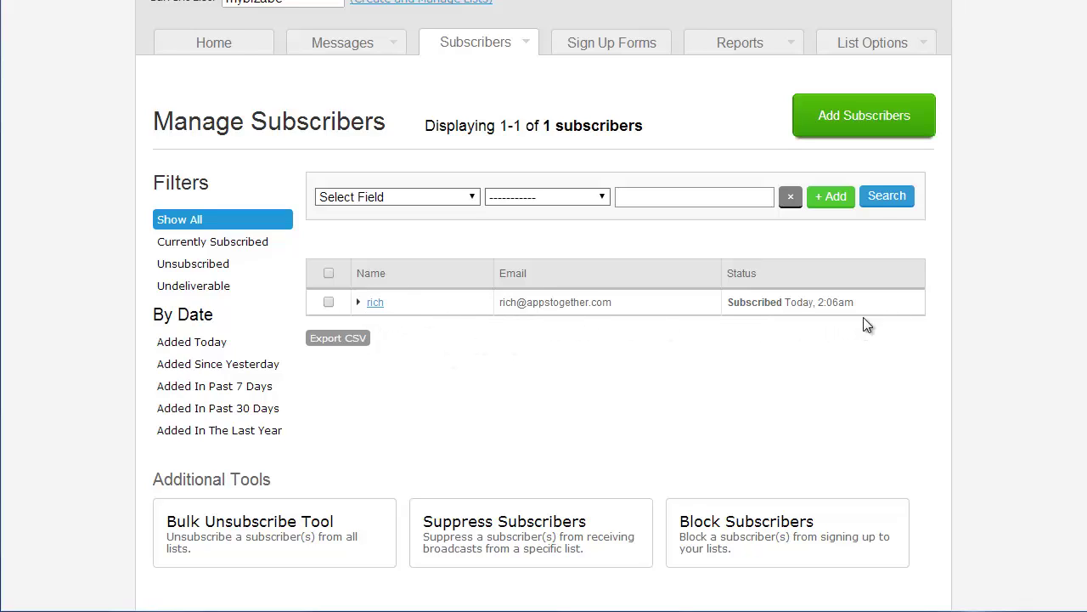
# Expand the test subscriber's record, review the follow-up, subscription source and activity details, and collapse it again
pyautogui.click(375, 303)
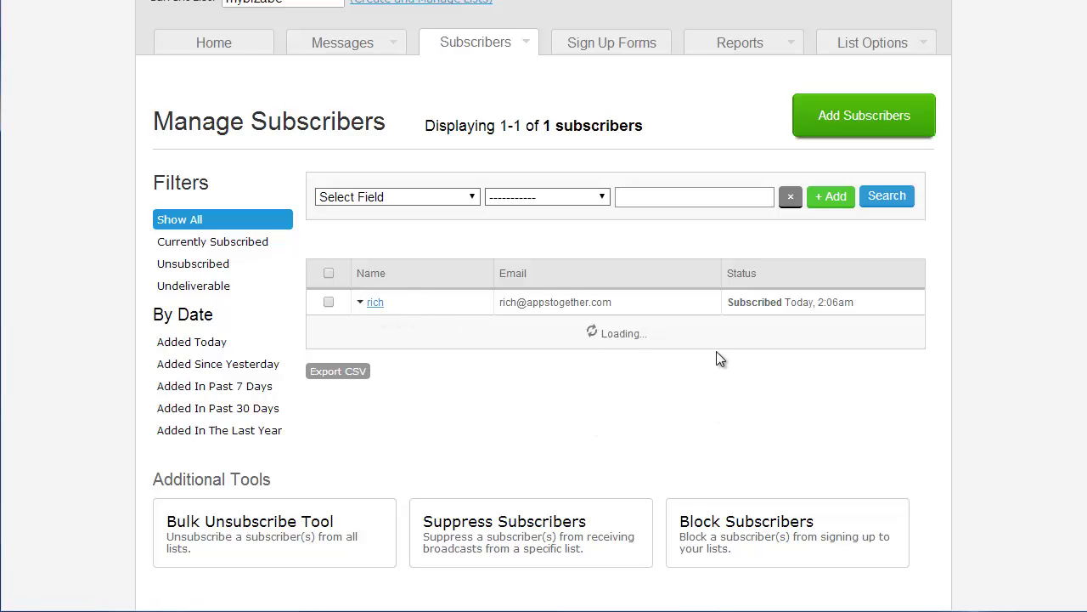
pyautogui.scroll(-2, 727, 365)
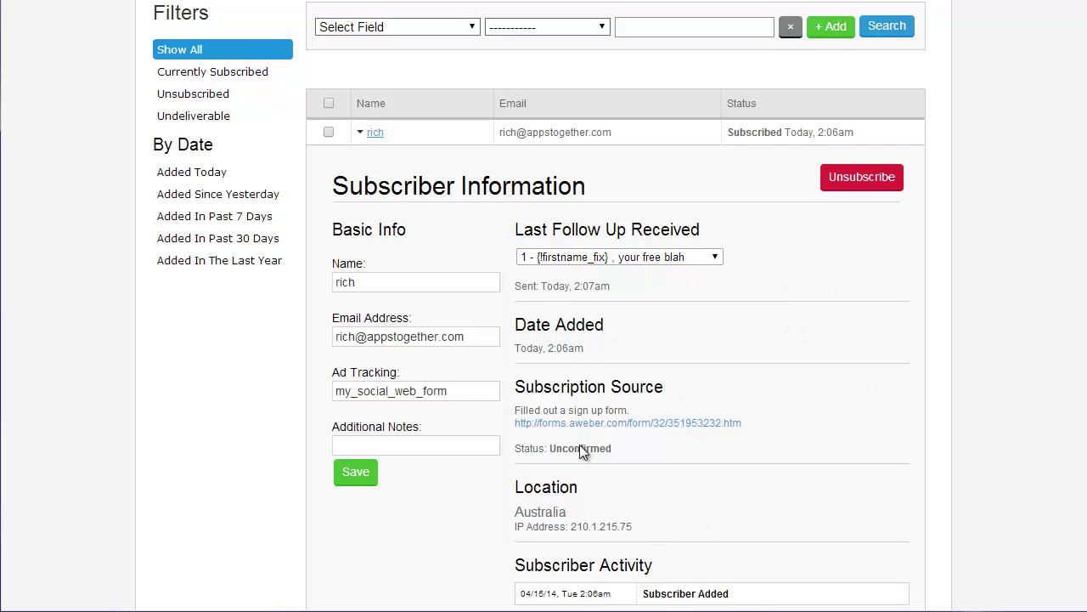
pyautogui.scroll(-2, 746, 458)
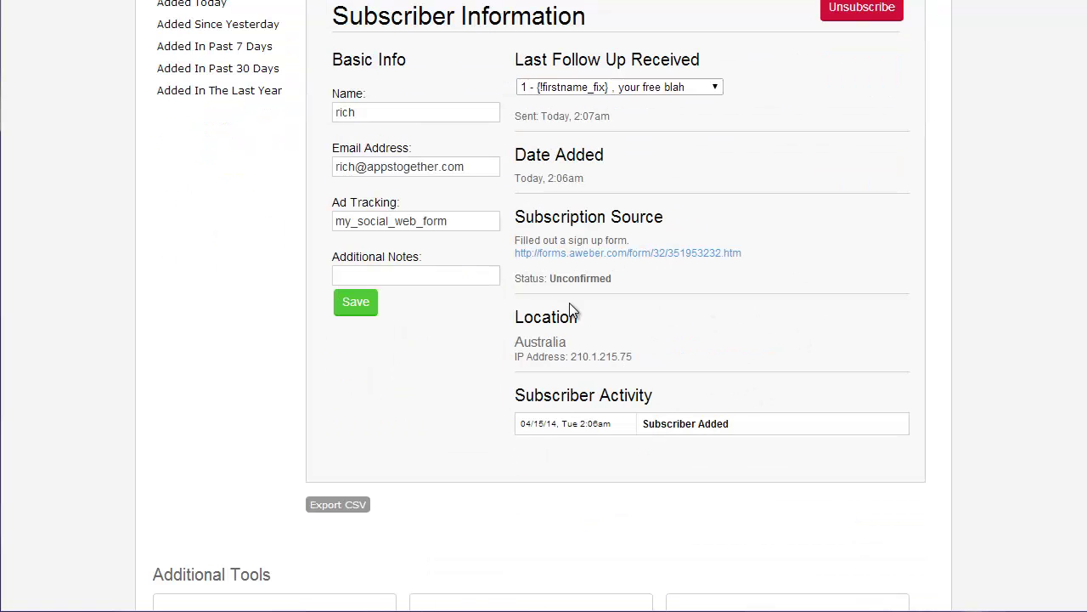
pyautogui.scroll(5, 791, 406)
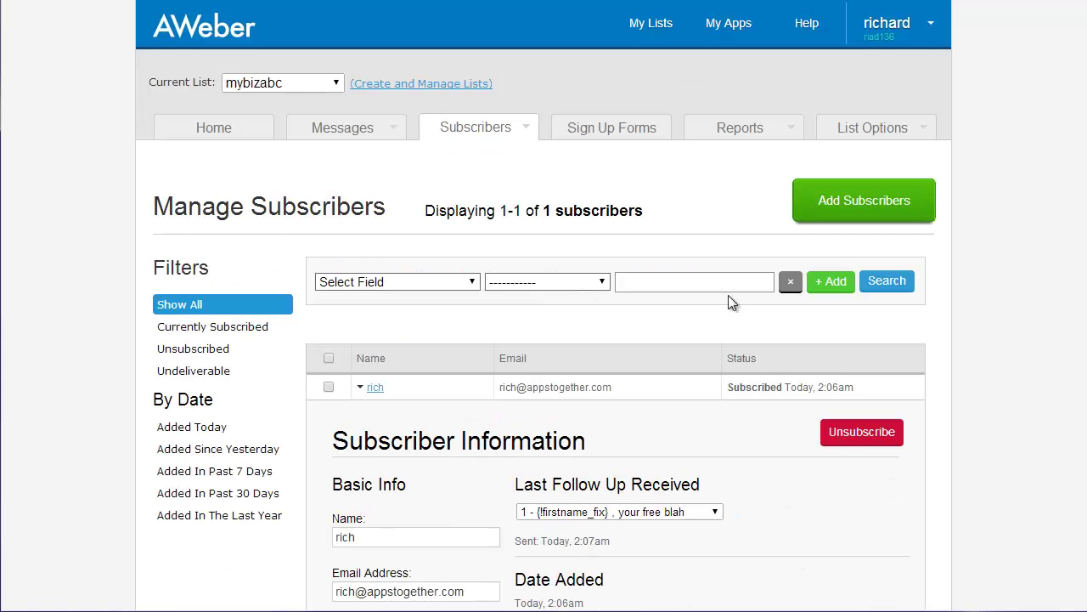
pyautogui.click(358, 387)
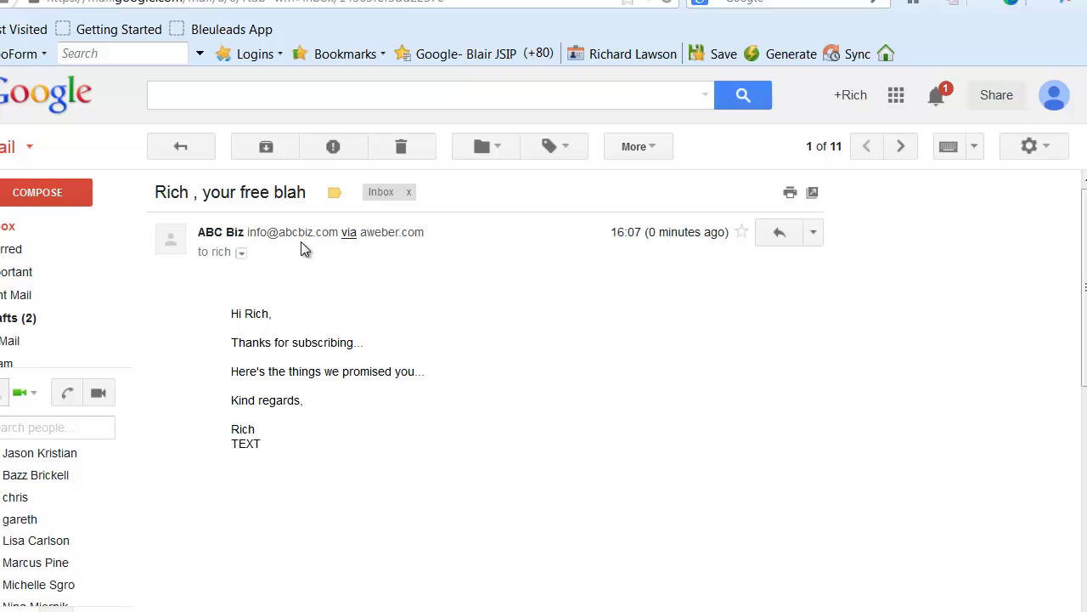
# In Gmail, check the received welcome email's sender and recipient details, close them and read the message body
pyautogui.click(242, 253)
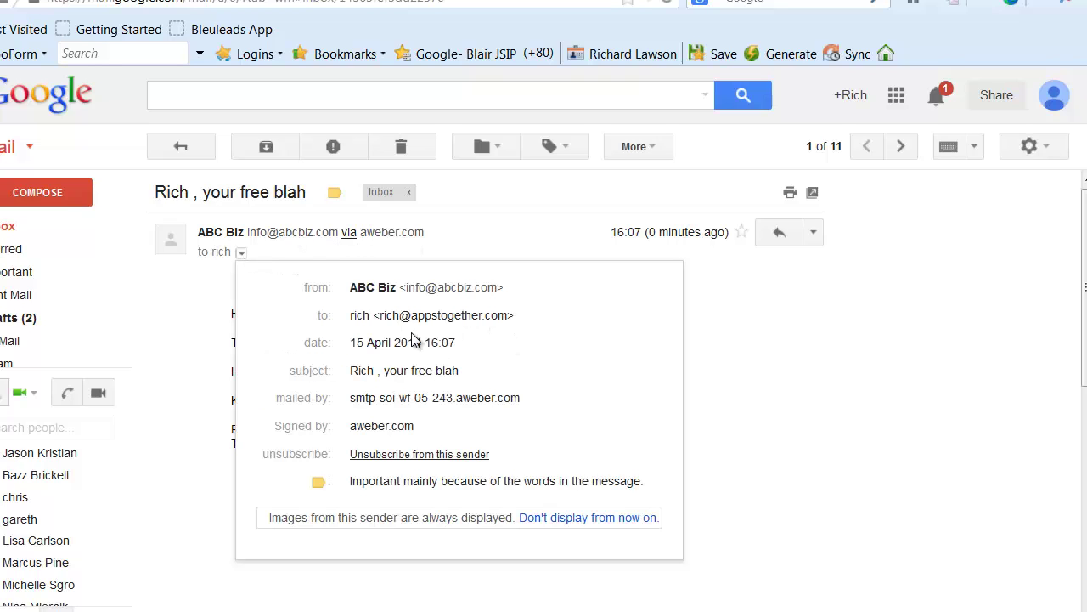
pyautogui.click(795, 395)
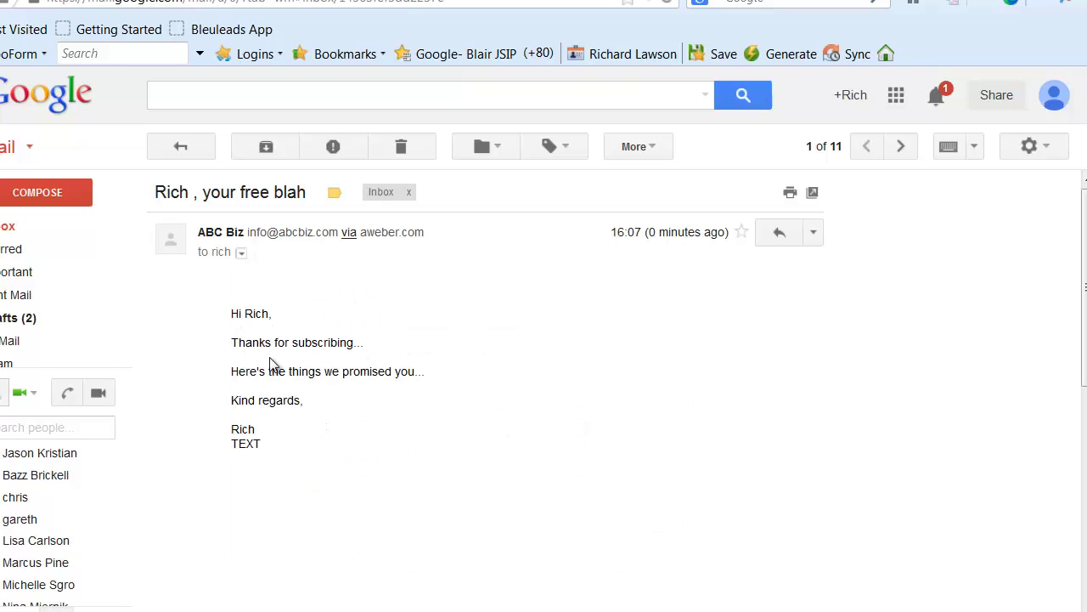
pyautogui.scroll(-3, 313, 406)
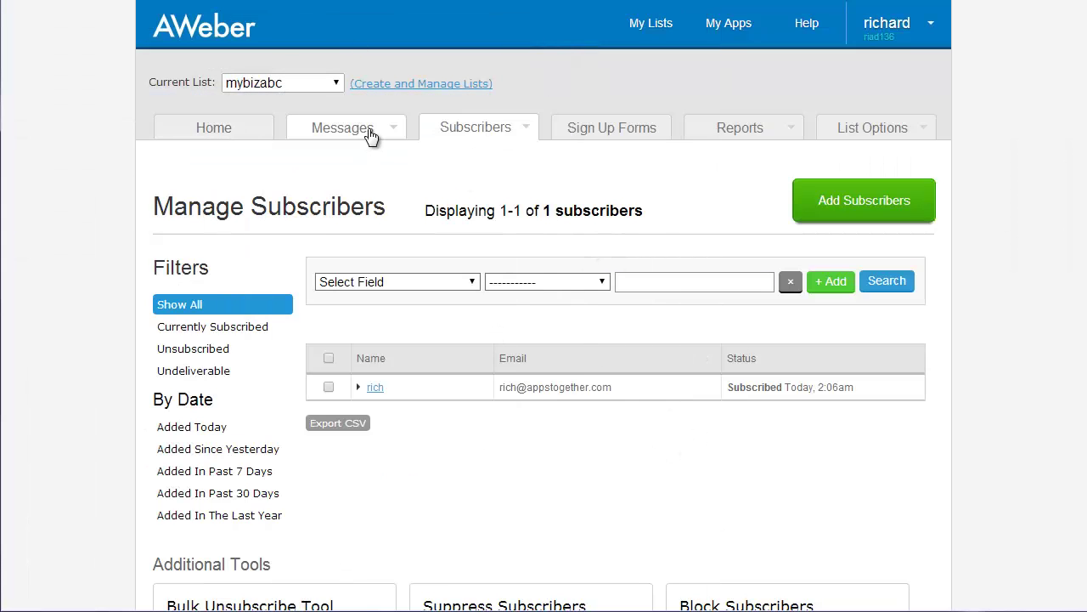
pyautogui.moveTo(379, 133)
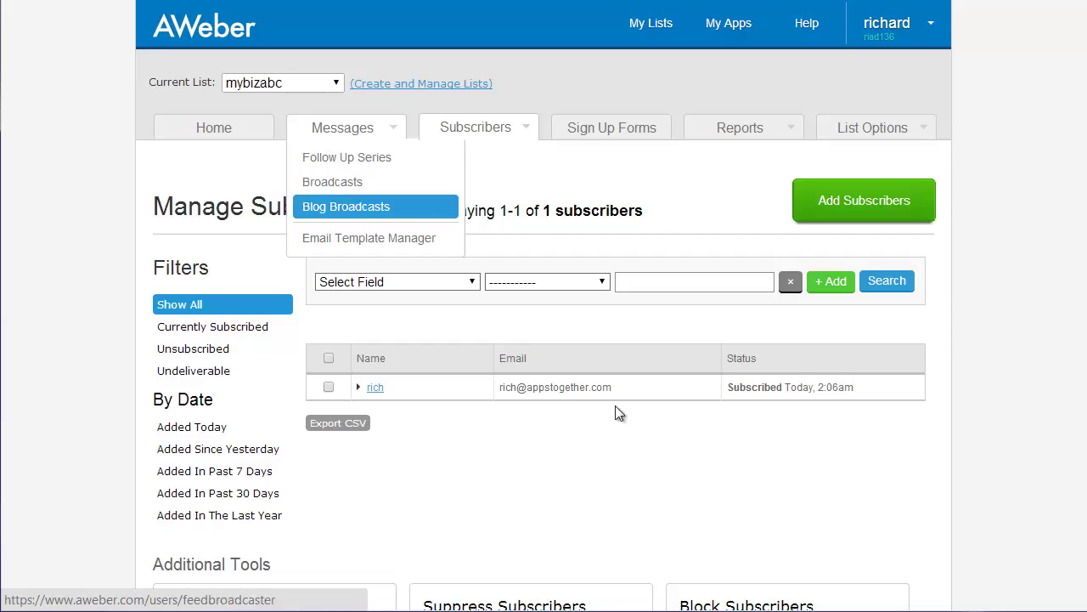